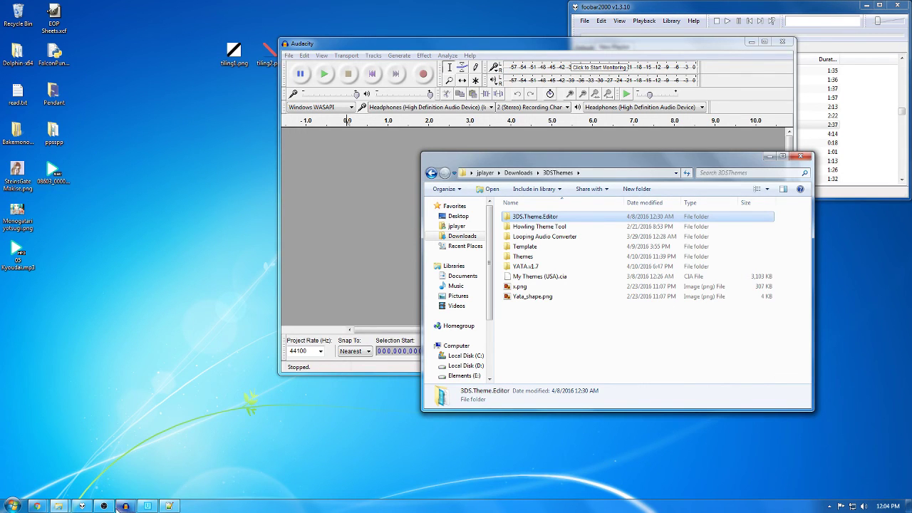
# Select the Jini track in foobar2000, then open the 3DS.Theme.Editor folder in Explorer
pyautogui.click(104, 506)
pyautogui.click(104, 506)
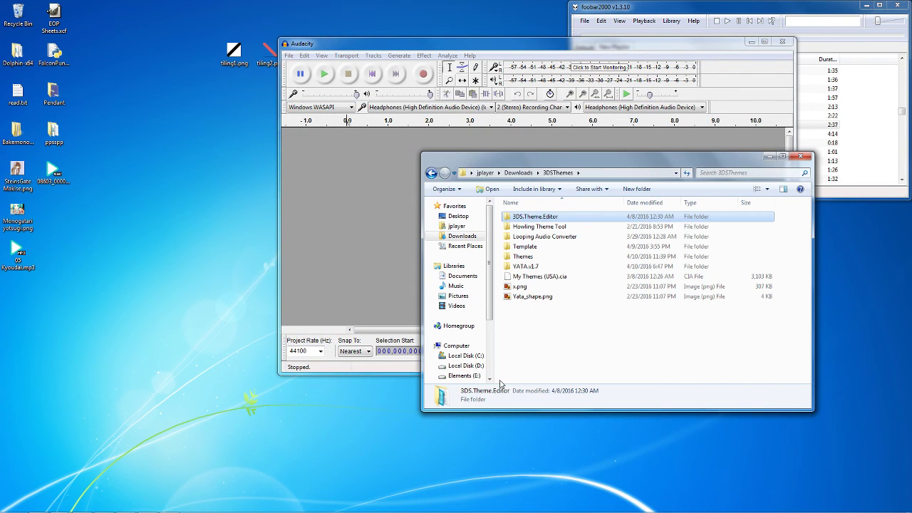
pyautogui.click(873, 67)
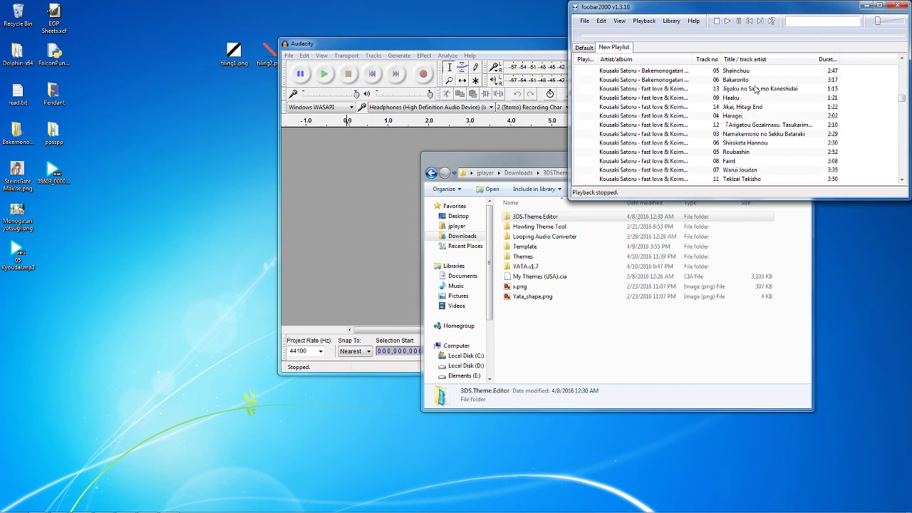
pyautogui.scroll(-10, 754, 103)
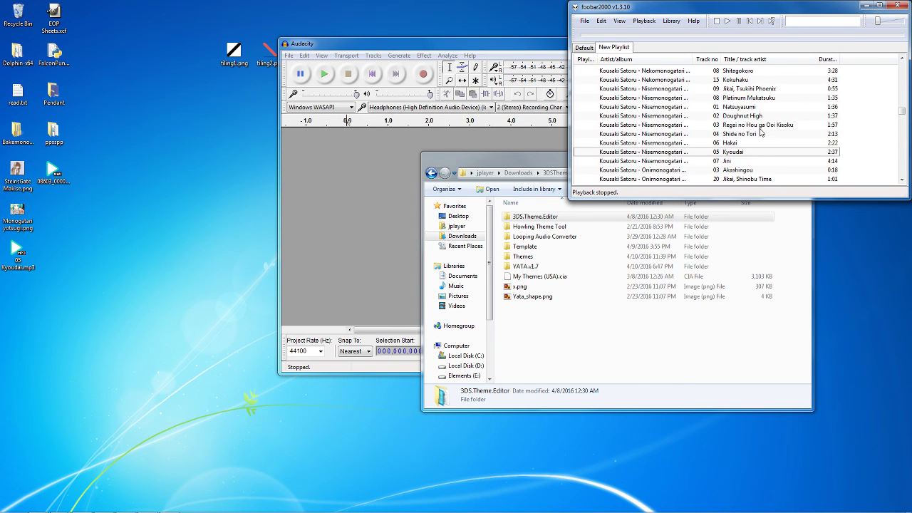
pyautogui.click(744, 134)
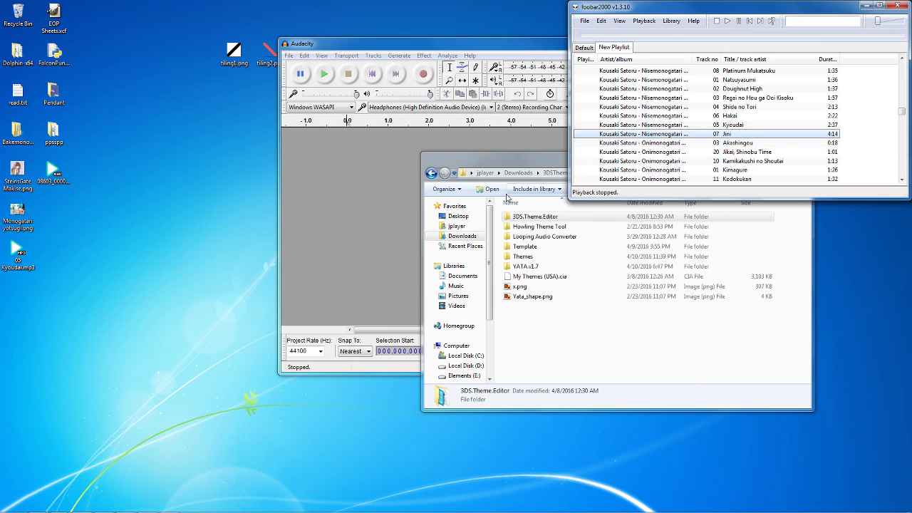
pyautogui.click(551, 354)
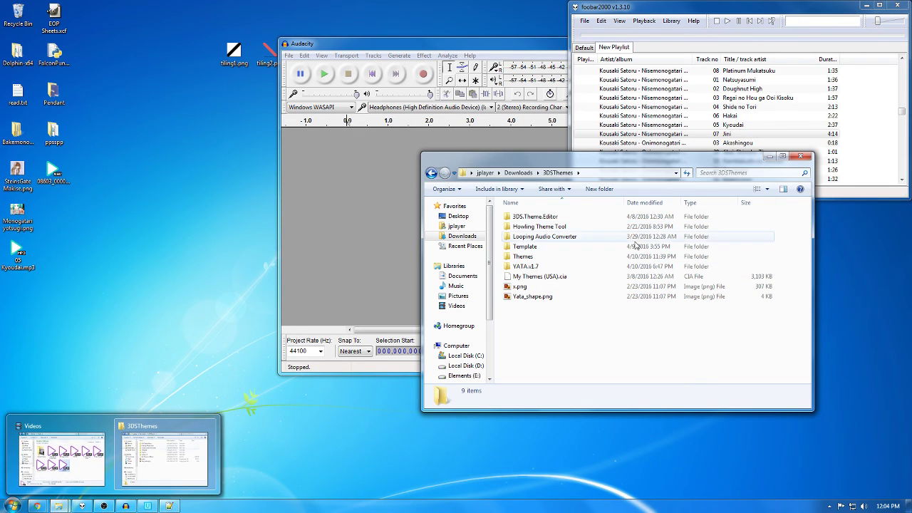
pyautogui.doubleClick(595, 218)
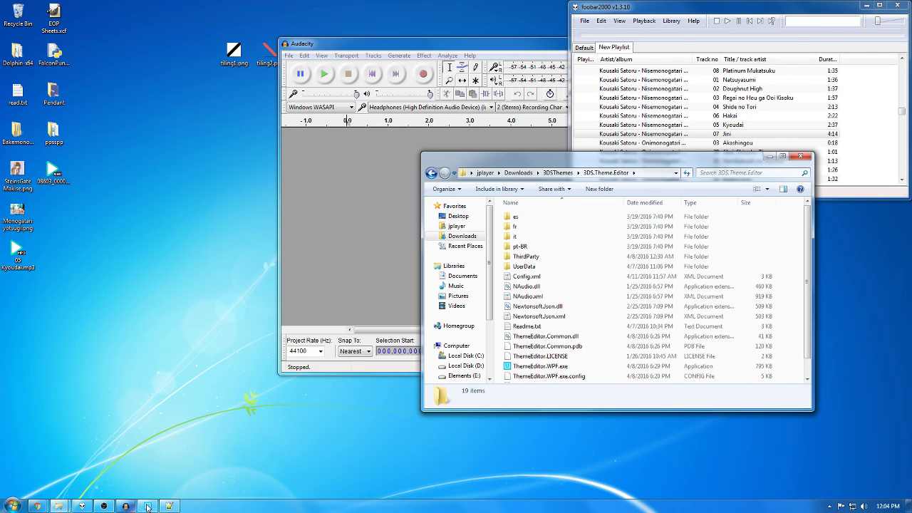
# Open Experimental > CWAV Manager for the Bakemonogatari theme and play the Frame0 clip
pyautogui.click(61, 504)
pyautogui.click(69, 148)
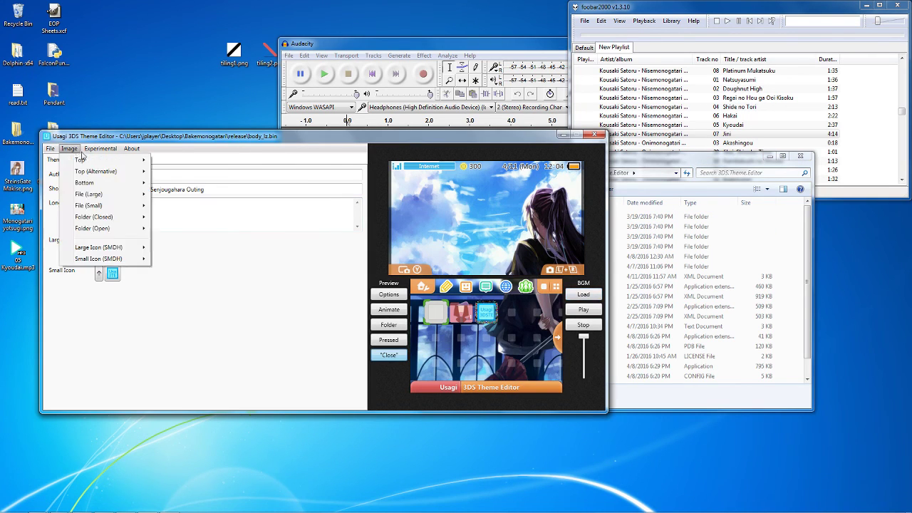
pyautogui.click(118, 163)
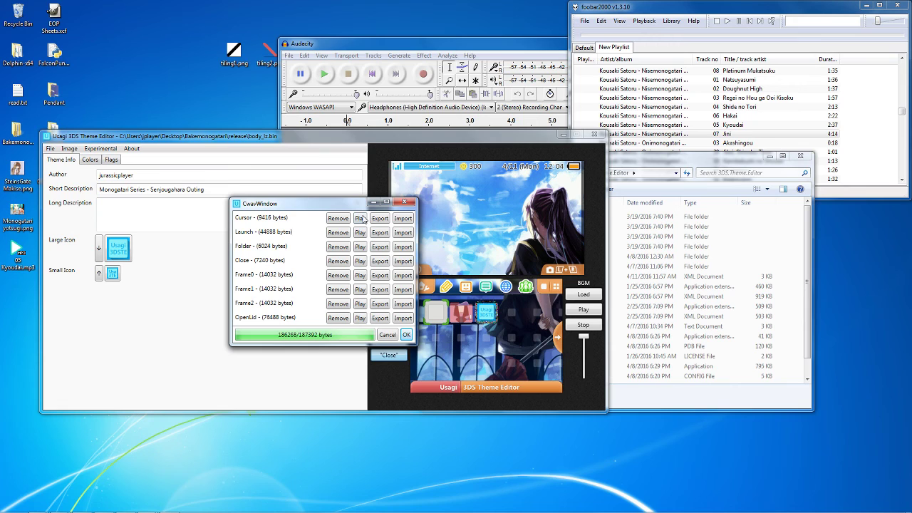
pyautogui.click(361, 278)
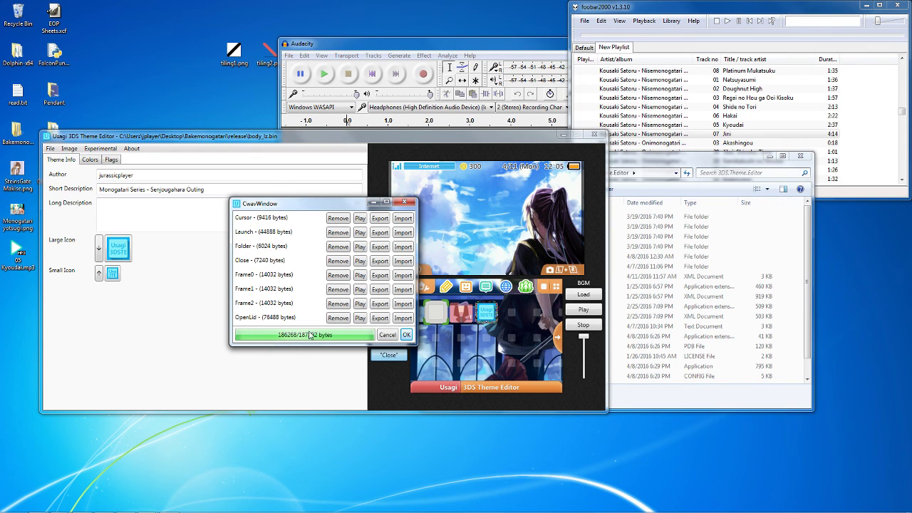
# Close the CWAV Manager and reopen it from the Experimental menu
pyautogui.click(407, 335)
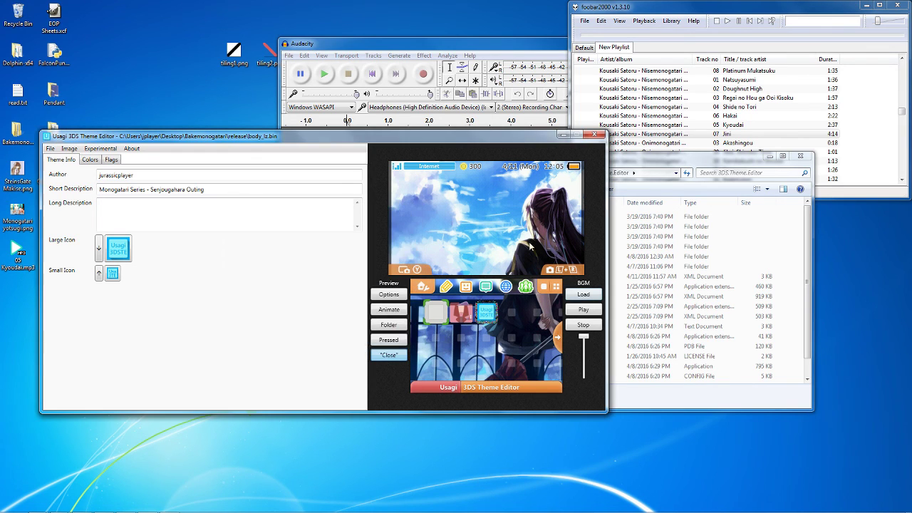
pyautogui.click(643, 236)
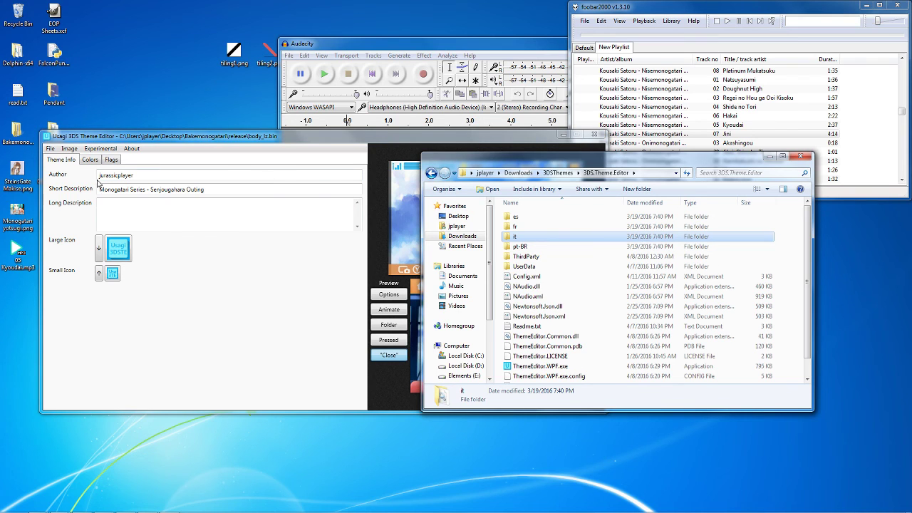
pyautogui.click(70, 148)
pyautogui.click(98, 160)
pyautogui.click(100, 148)
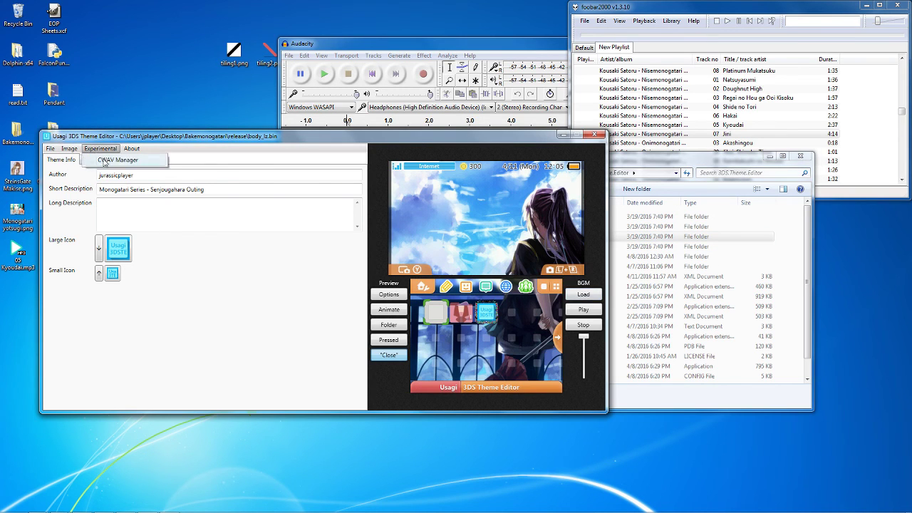
pyautogui.click(118, 160)
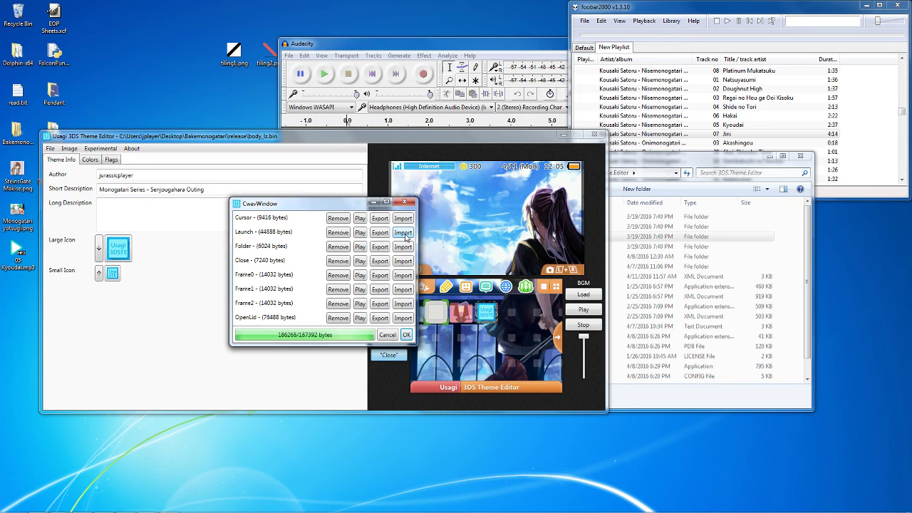
# Check the accepted audio file types for importing a Launch sound, then cancel and close the manager
pyautogui.click(404, 233)
pyautogui.click(432, 241)
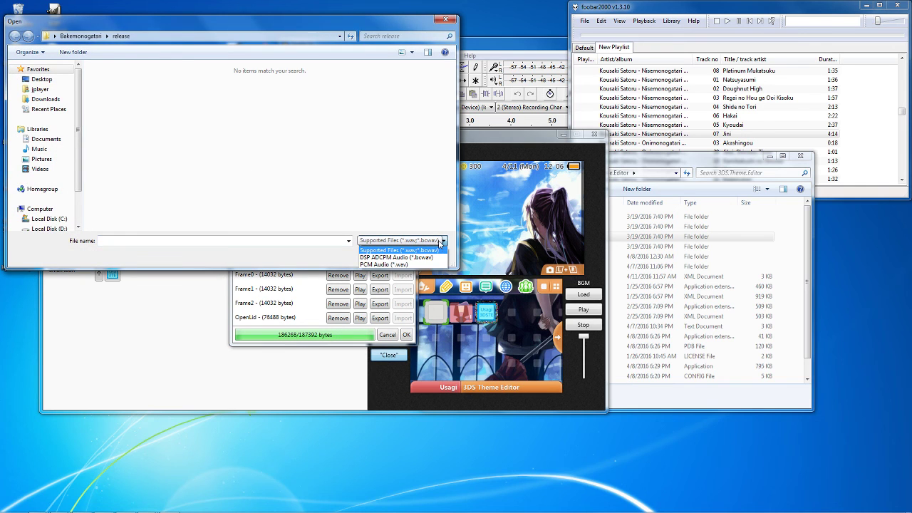
pyautogui.click(433, 241)
pyautogui.click(420, 253)
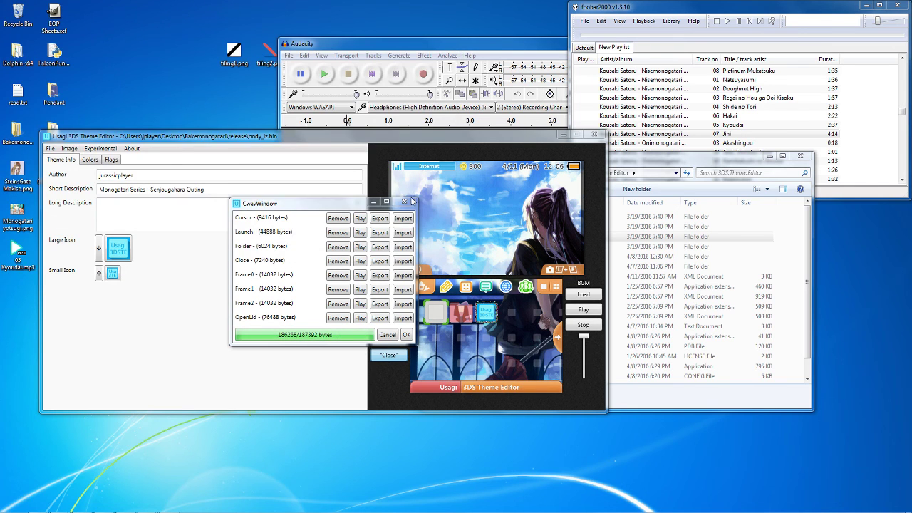
pyautogui.click(406, 335)
pyautogui.click(664, 166)
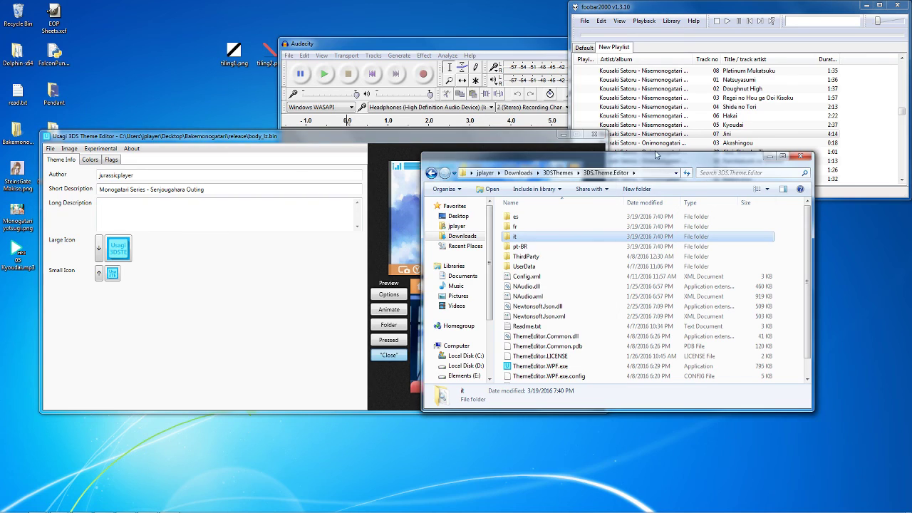
pyautogui.click(552, 258)
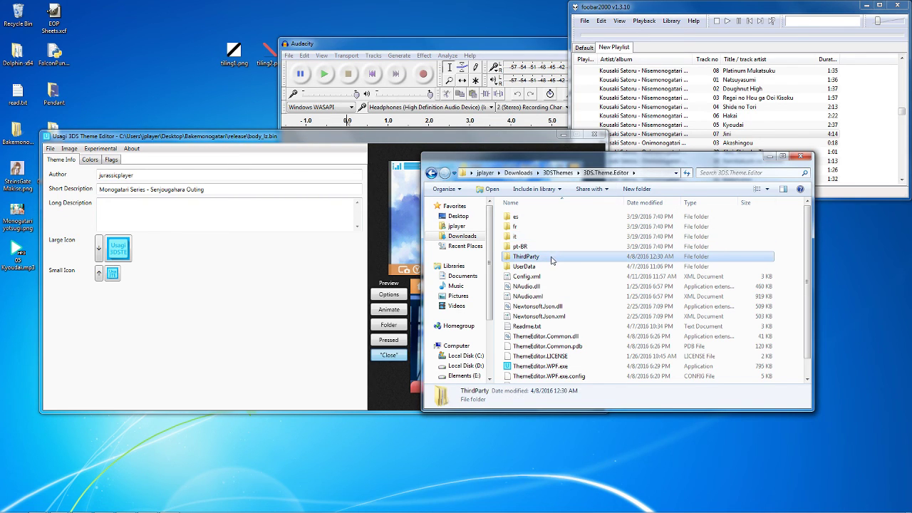
# Navigate 3DS.Theme.Editor > ThirdParty > ctr_waveConverter32 and briefly select its seven files
pyautogui.click(558, 172)
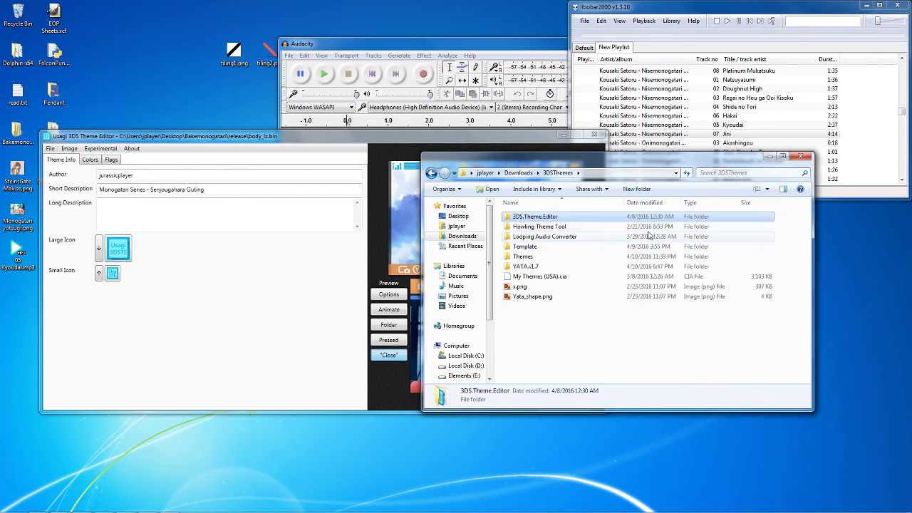
pyautogui.doubleClick(546, 219)
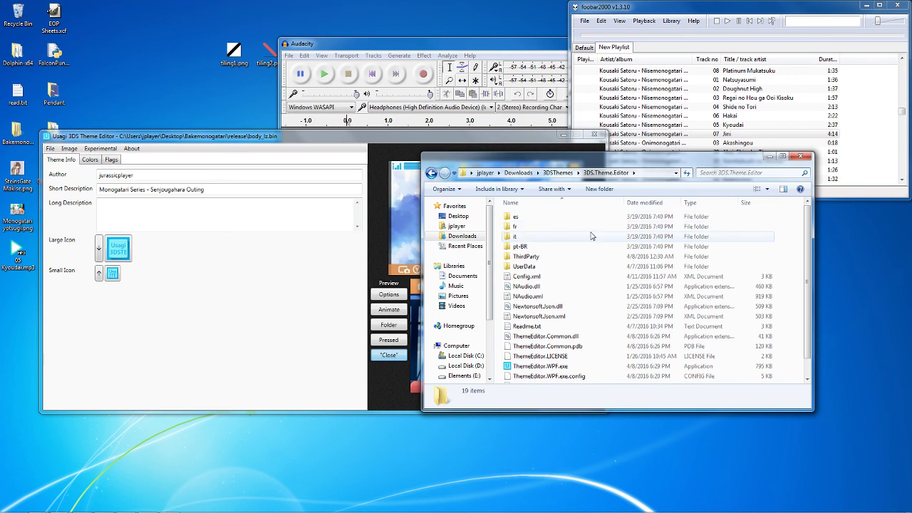
pyautogui.click(540, 259)
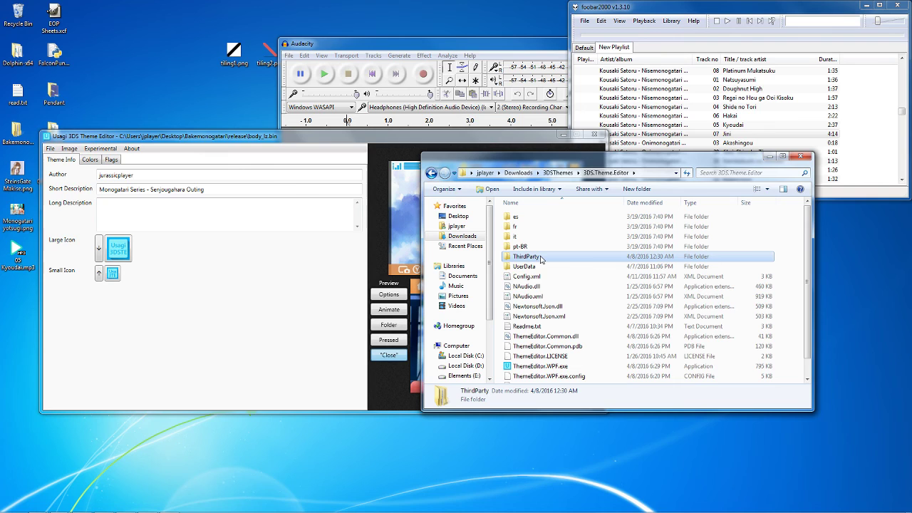
pyautogui.doubleClick(540, 258)
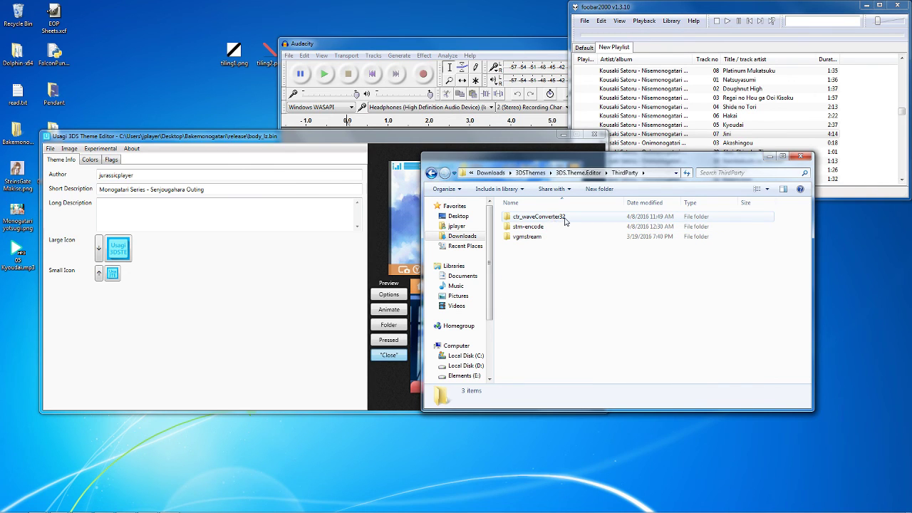
pyautogui.doubleClick(565, 219)
pyautogui.moveTo(614, 324); pyautogui.dragTo(596, 216)
pyautogui.click(608, 303)
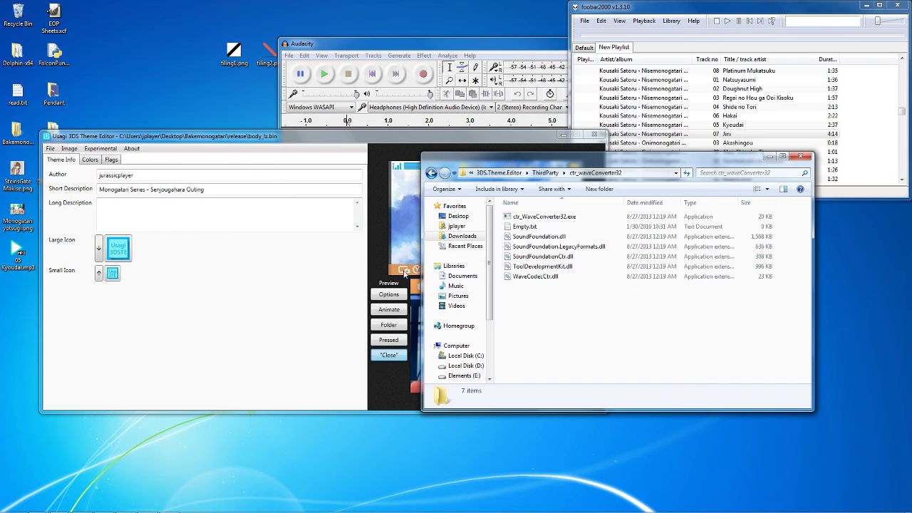
# Bring the Notepad++ note forward and shift its window slightly down and right
pyautogui.moveTo(107, 508)
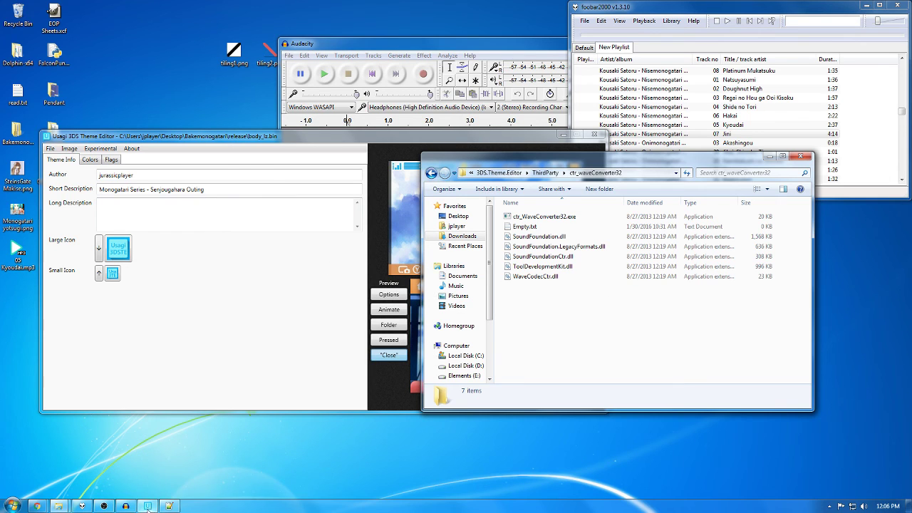
pyautogui.click(169, 506)
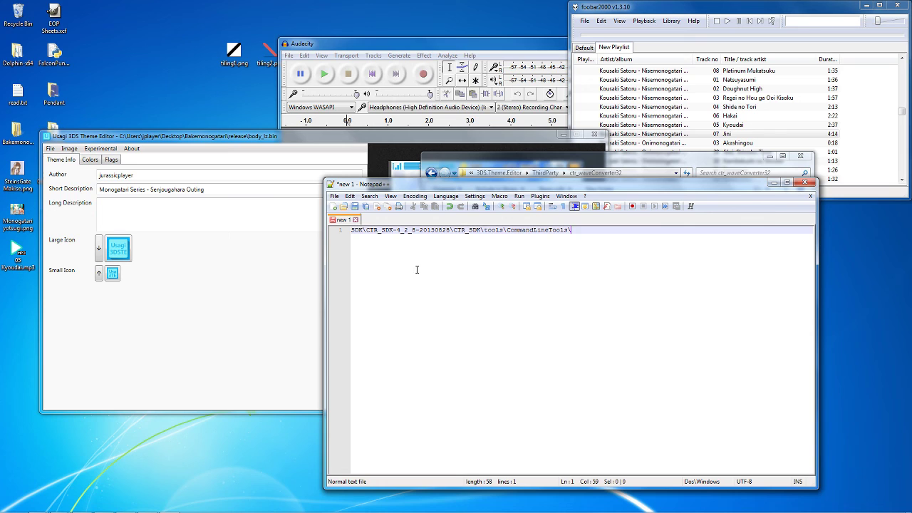
pyautogui.moveTo(391, 186); pyautogui.dragTo(420, 206)
pyautogui.click(394, 250)
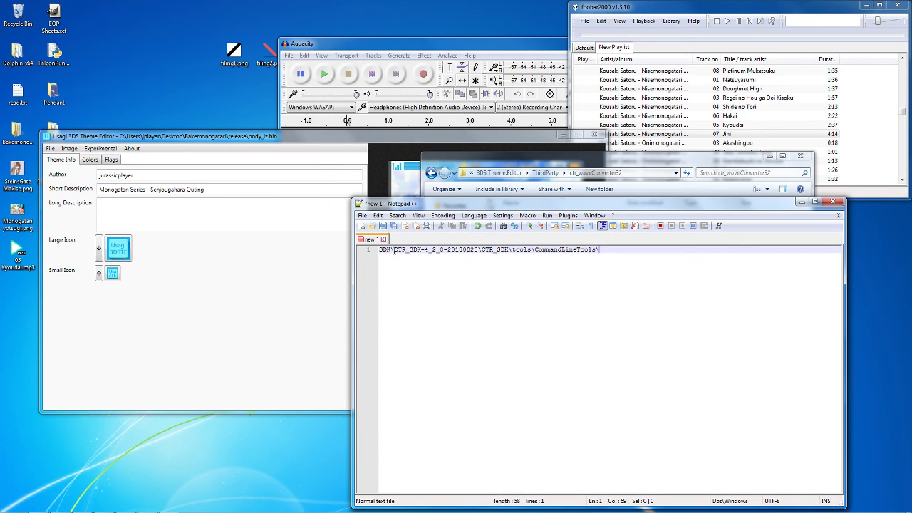
pyautogui.press('End')
# Insert '.zip' after 20130828 so the path reads 20130828.zip\CTR_SDK\tools\CommandLineTools, then minimize
pyautogui.moveTo(394, 249); pyautogui.dragTo(461, 249)
pyautogui.click(474, 249)
pyautogui.write('.zip')
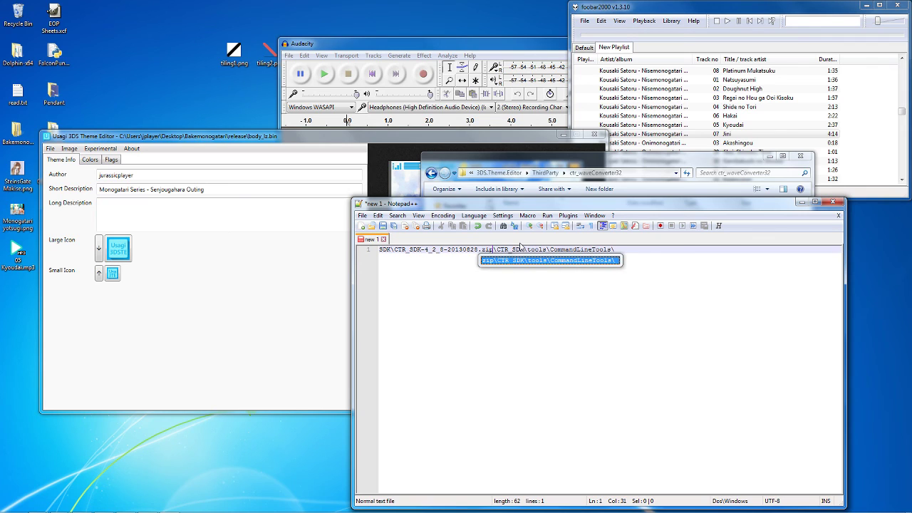
pyautogui.click(530, 250)
pyautogui.moveTo(497, 249); pyautogui.dragTo(535, 251)
pyautogui.click(550, 249)
pyautogui.doubleClick(531, 250)
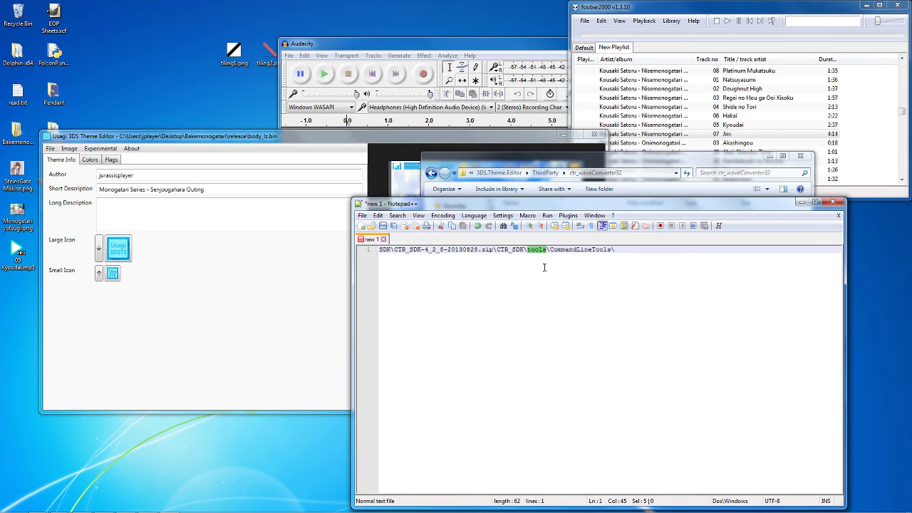
pyautogui.press('End')
pyautogui.click(801, 202)
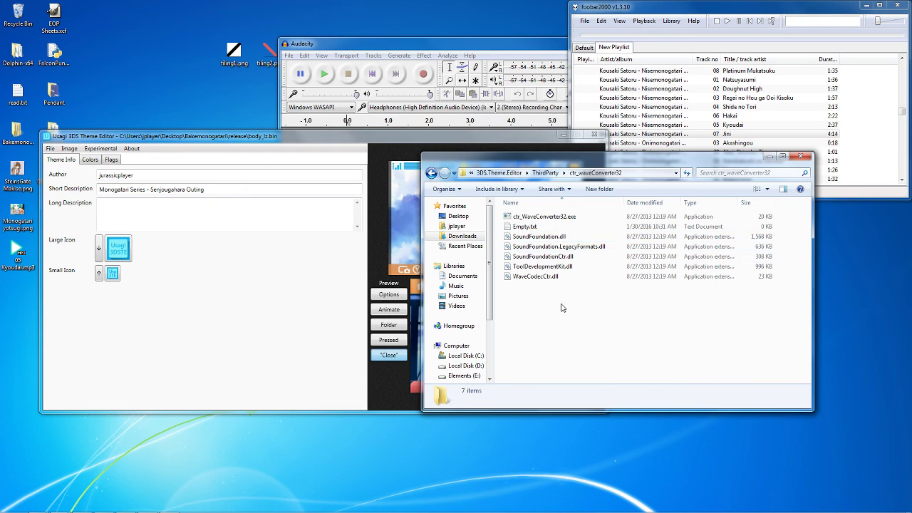
# Select the five converter DLLs and ctr_WaveConverter32.exe to inspect them
pyautogui.moveTo(561, 305); pyautogui.dragTo(545, 242)
pyautogui.moveTo(570, 311); pyautogui.dragTo(560, 238)
pyautogui.click(553, 217)
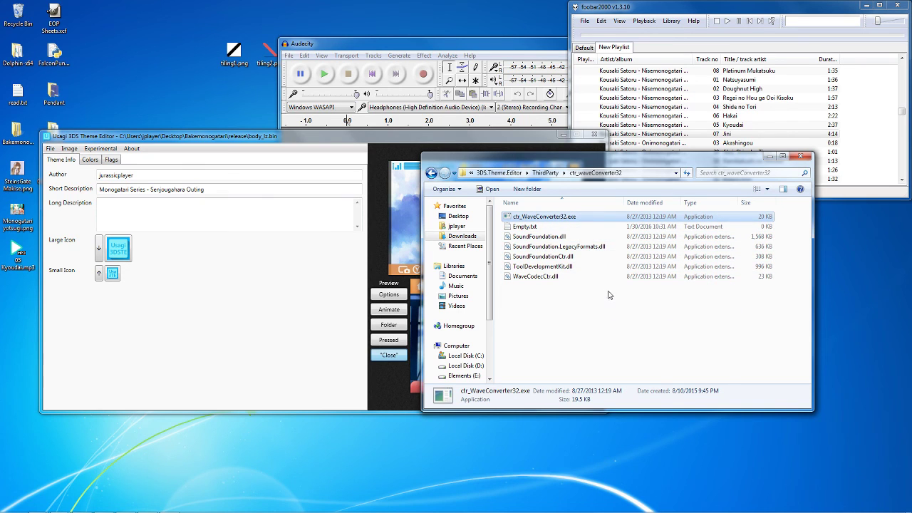
pyautogui.moveTo(609, 294); pyautogui.dragTo(606, 233)
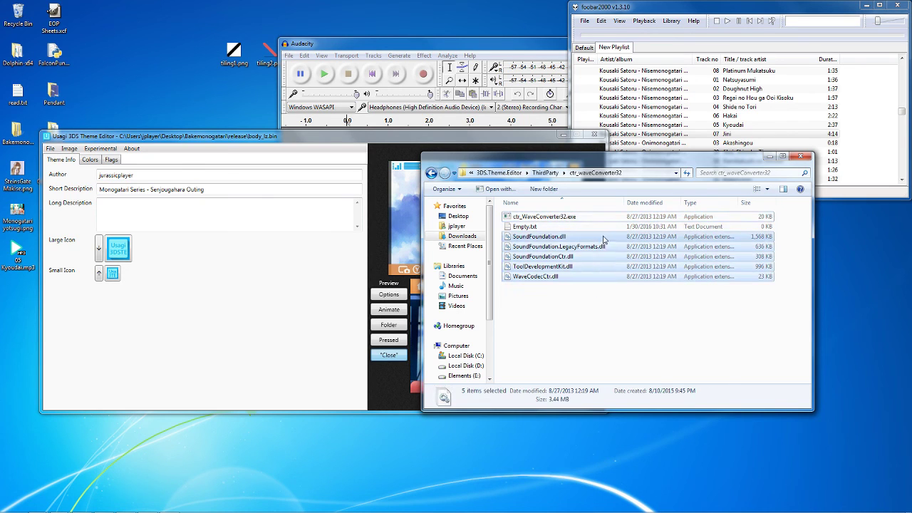
pyautogui.click(646, 290)
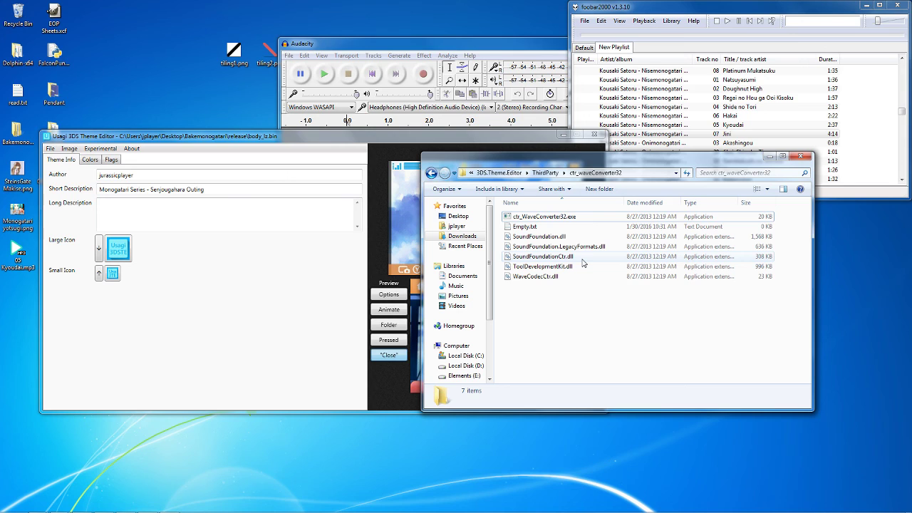
# Check ToolDevelopmentKit.dll and WaveCodecCtr.dll details, then go up through ThirdParty to 3DS.Theme.Editor
pyautogui.moveTo(582, 263)
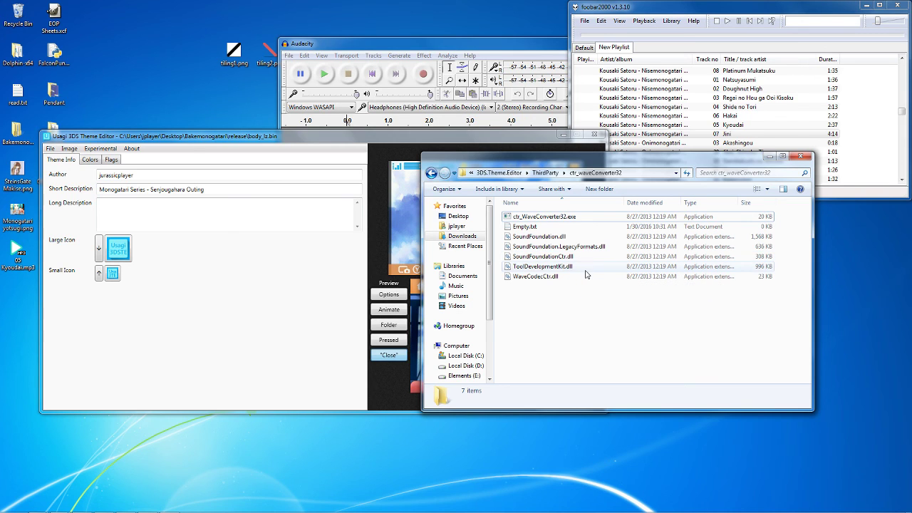
pyautogui.click(585, 271)
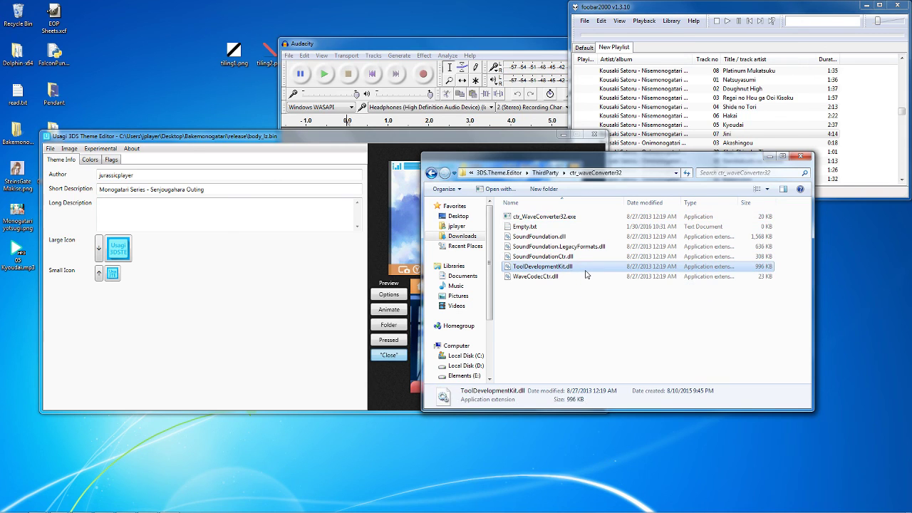
pyautogui.click(585, 278)
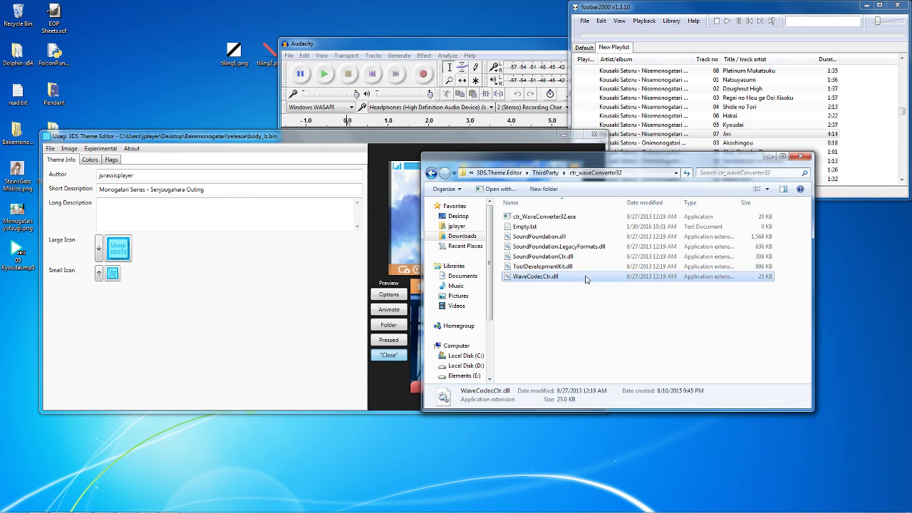
pyautogui.click(595, 300)
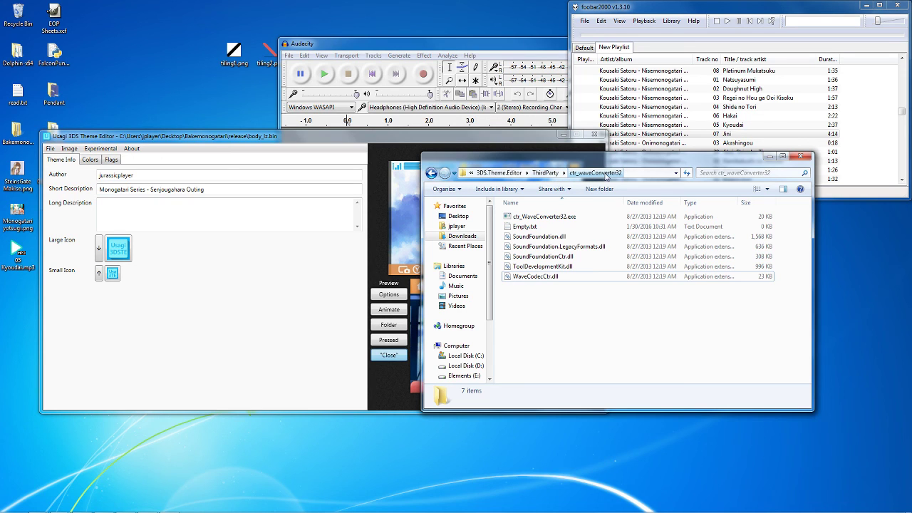
pyautogui.click(546, 174)
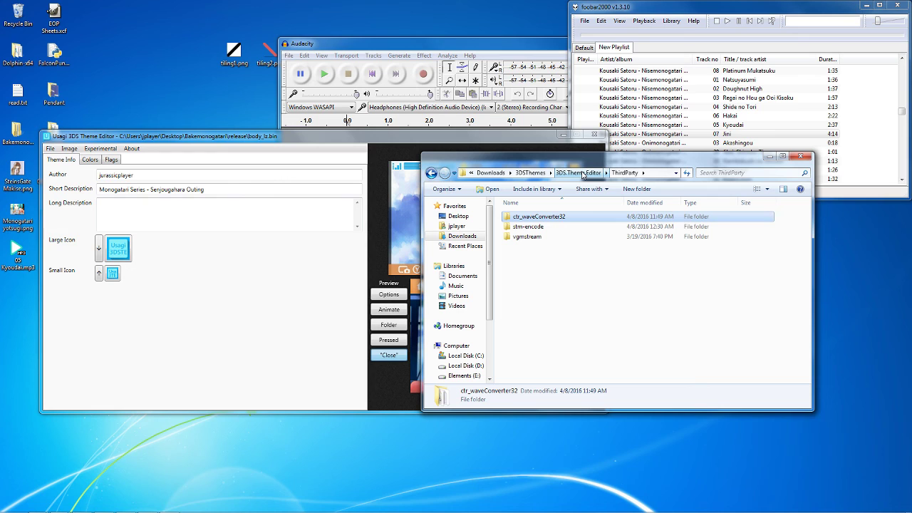
pyautogui.click(583, 175)
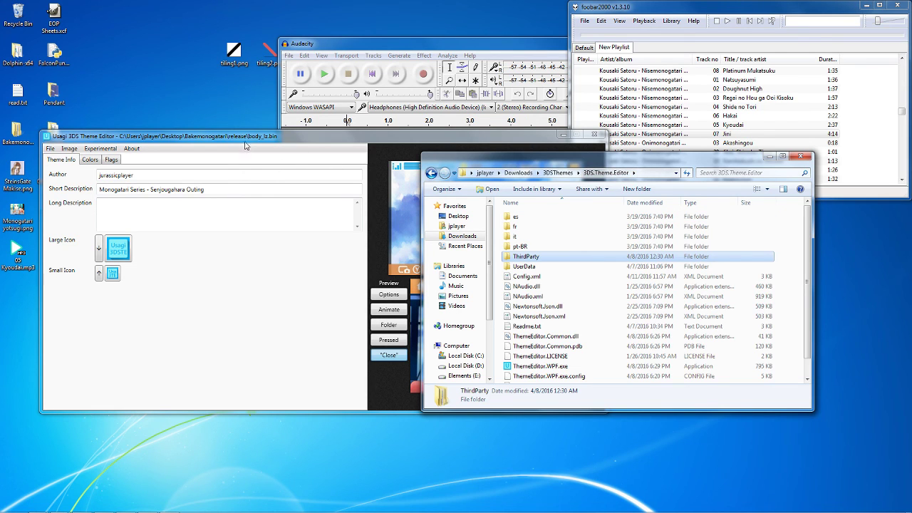
# Show the Flags settings, then open and close the CWAV sound entry list after reviewing it
pyautogui.click(101, 148)
pyautogui.click(112, 159)
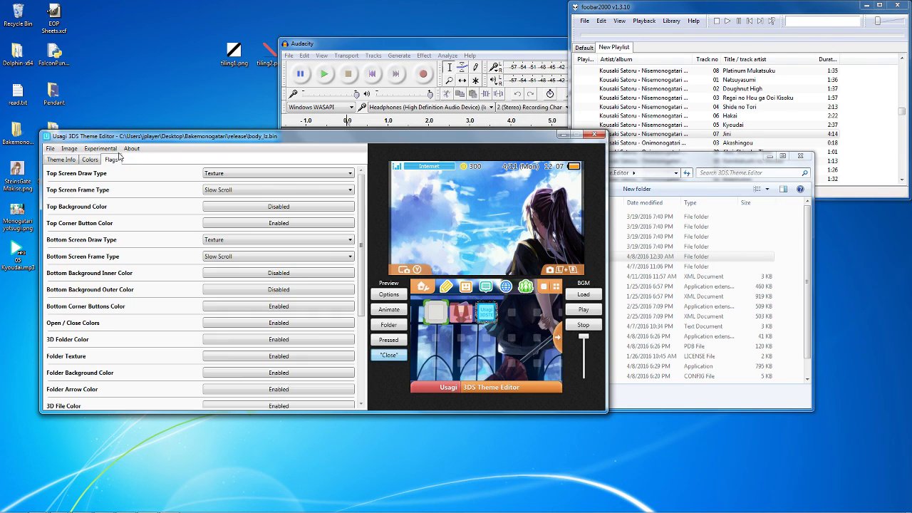
pyautogui.click(100, 148)
pyautogui.click(122, 160)
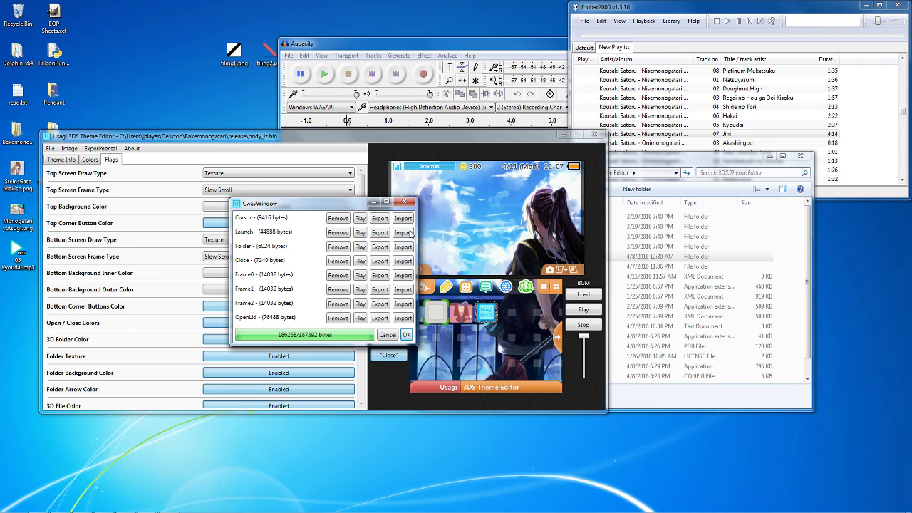
pyautogui.click(404, 202)
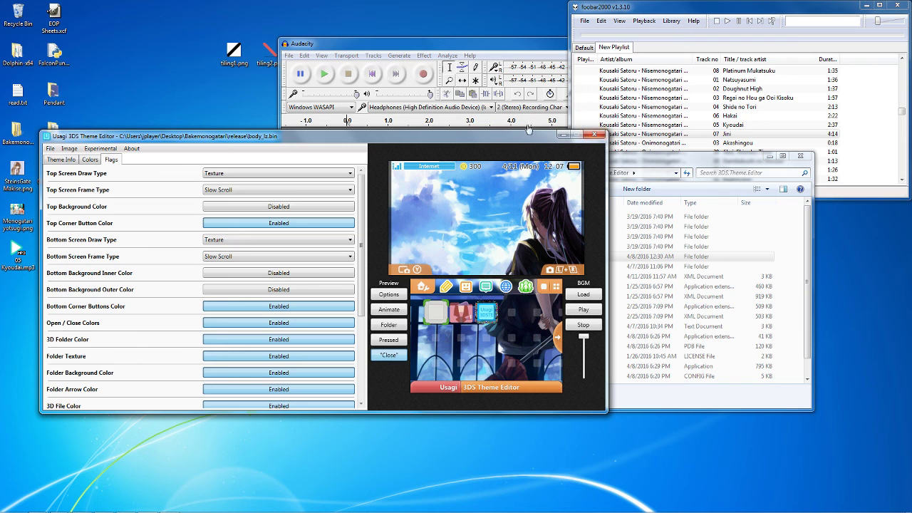
# Move the Audacity window left and shrink its width and height
pyautogui.click(514, 47)
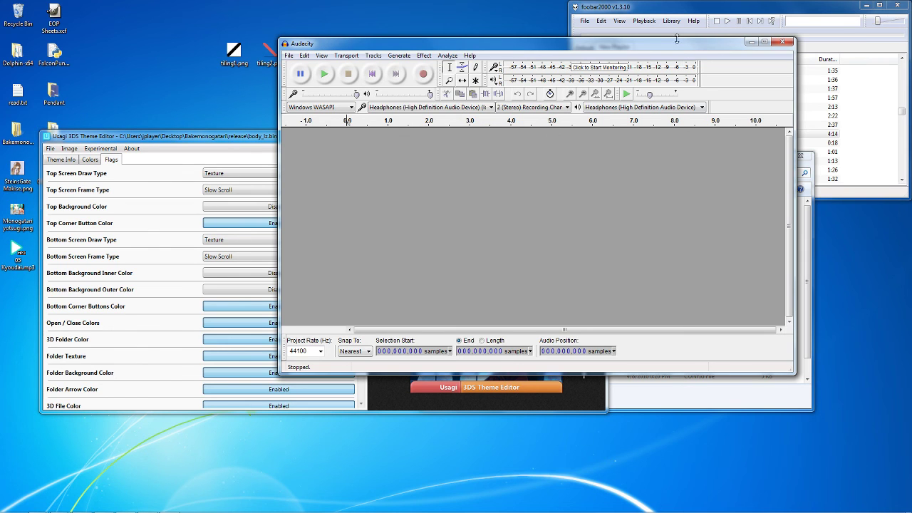
pyautogui.moveTo(681, 48); pyautogui.dragTo(537, 57)
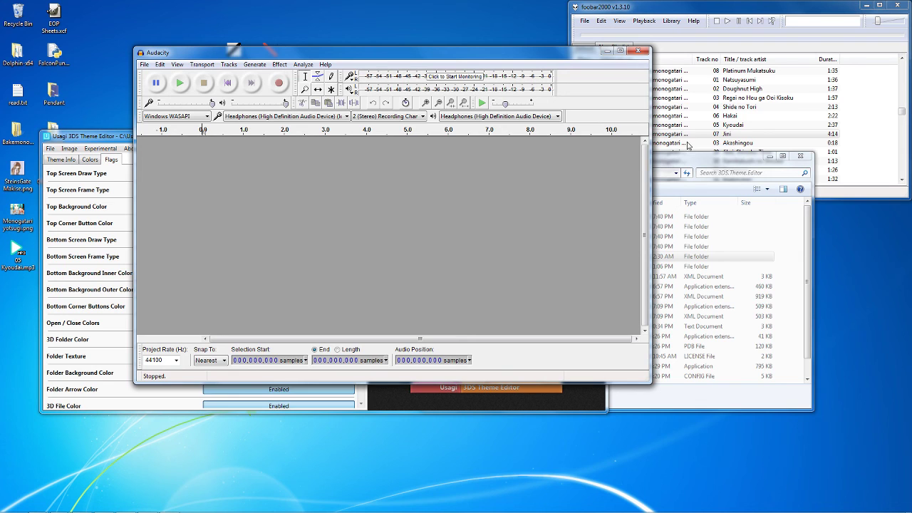
pyautogui.moveTo(646, 139); pyautogui.dragTo(621, 131)
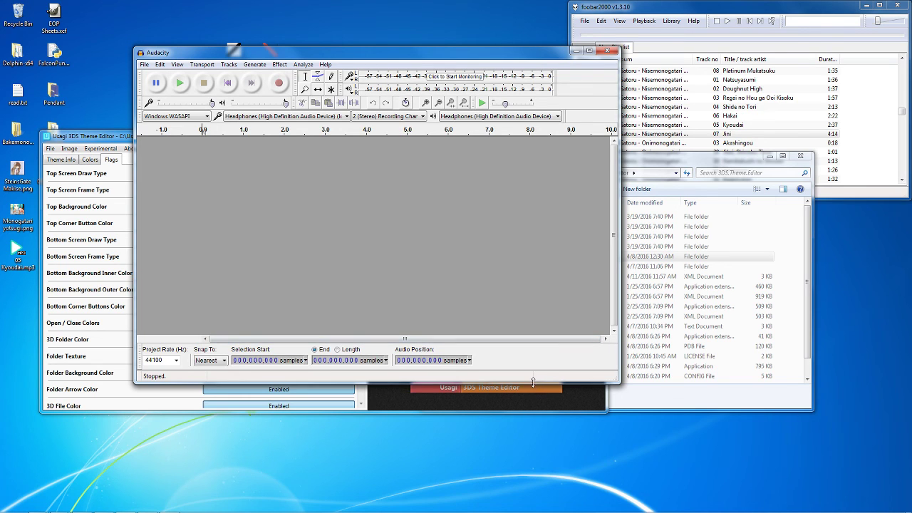
pyautogui.moveTo(533, 382); pyautogui.dragTo(527, 353)
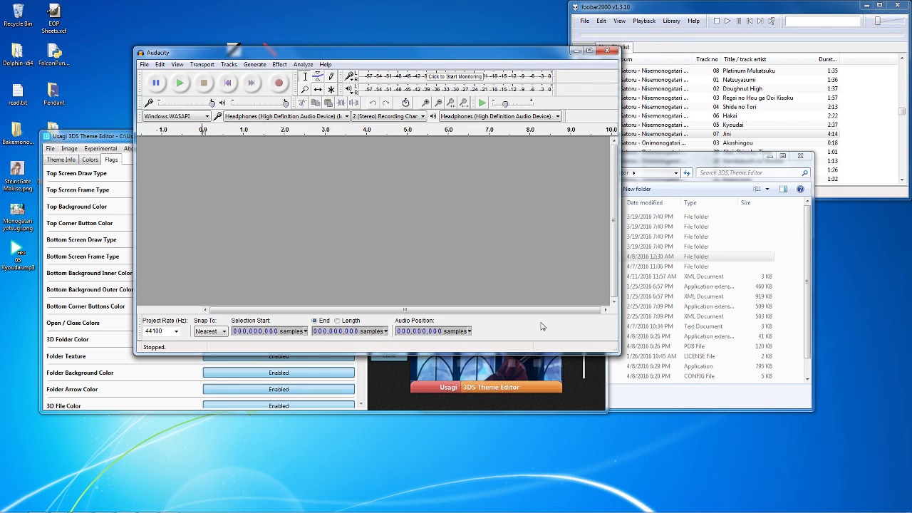
# Browse Desktop > Bakemonogatari > resources > Bakemonogatari Portable > VGMT_CPK_EXTRACT_rom_usrdir.cpk > TOC > ADX
pyautogui.click(645, 166)
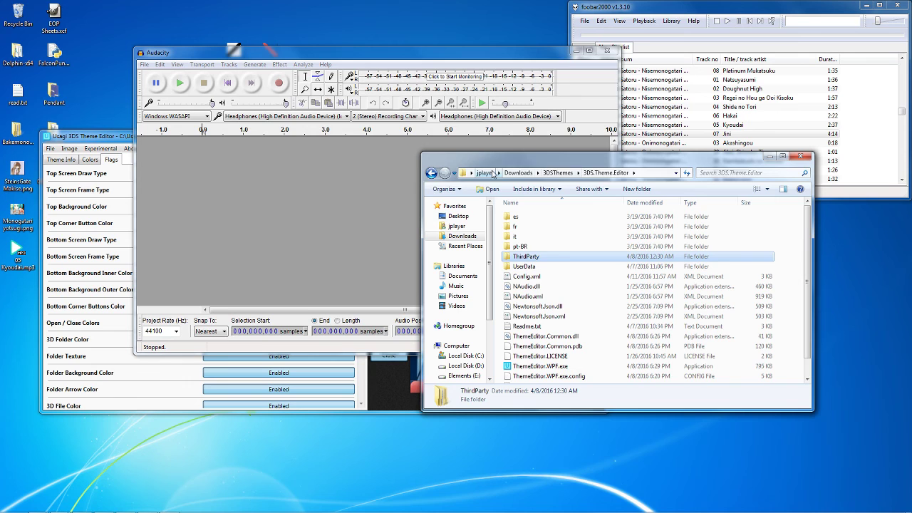
pyautogui.click(459, 217)
pyautogui.doubleClick(648, 290)
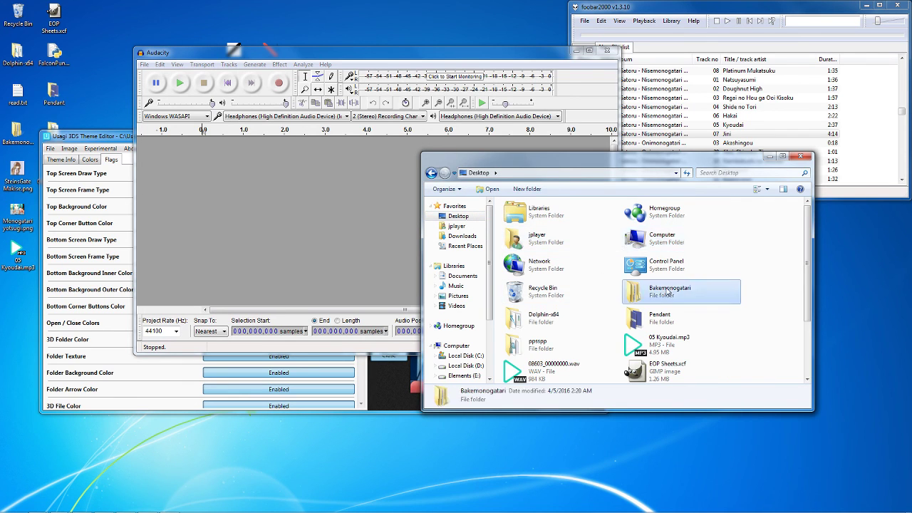
pyautogui.doubleClick(522, 247)
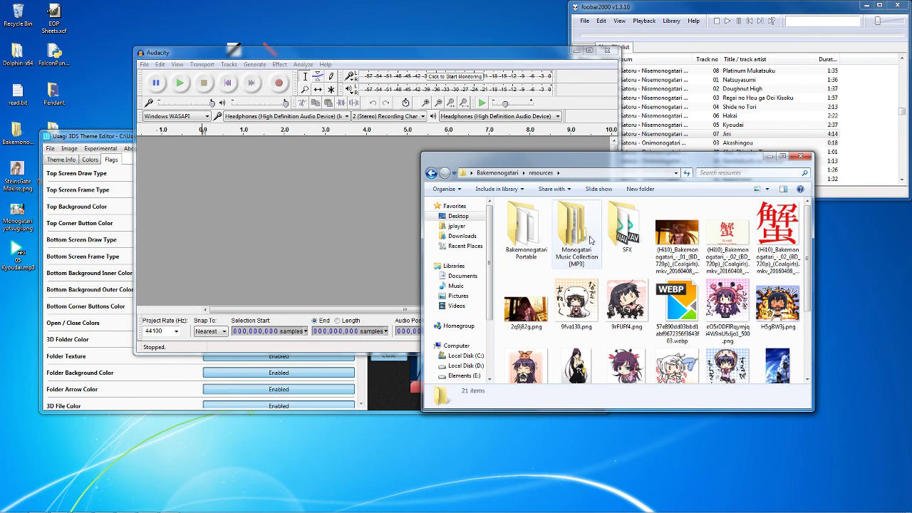
pyautogui.doubleClick(519, 245)
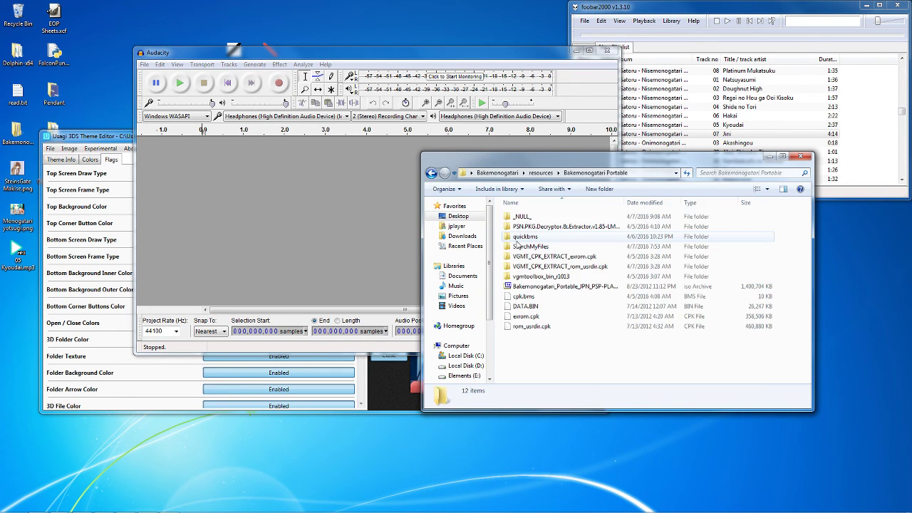
pyautogui.click(552, 268)
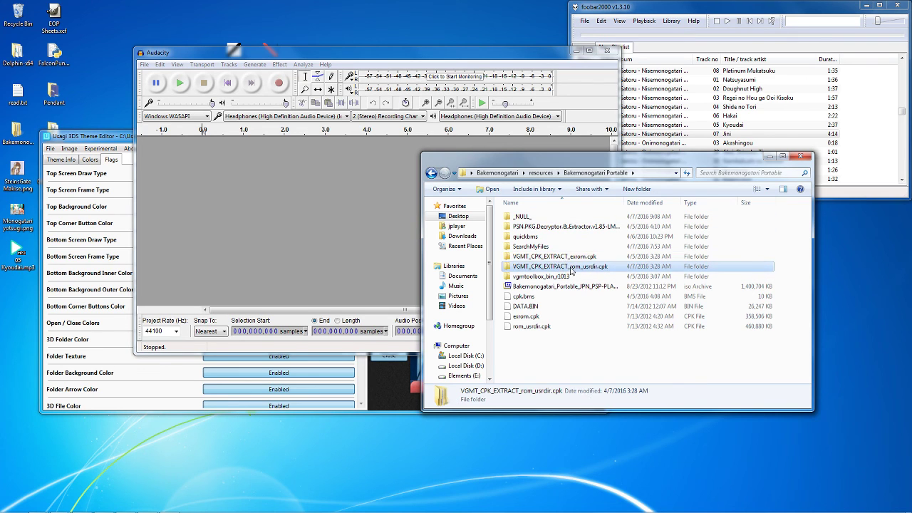
pyautogui.doubleClick(564, 265)
pyautogui.doubleClick(563, 216)
pyautogui.scroll(-20, 637, 280)
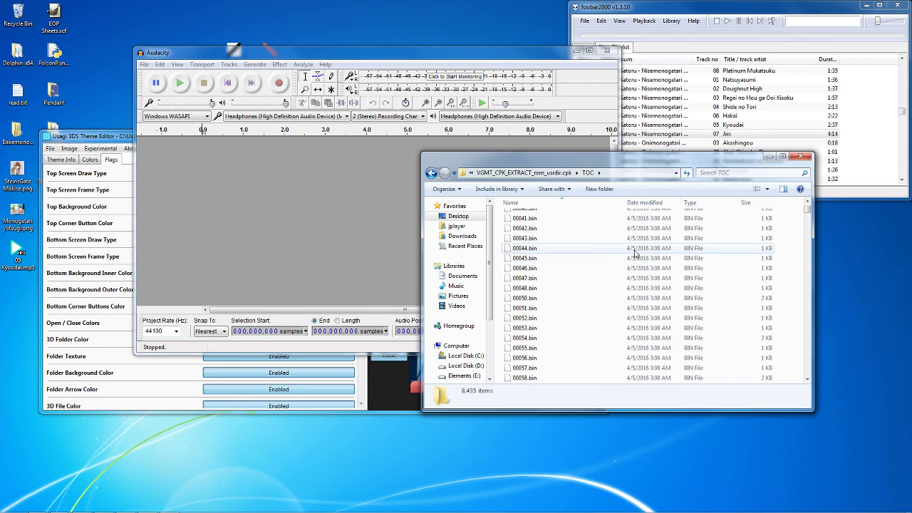
pyautogui.scroll(20, 637, 280)
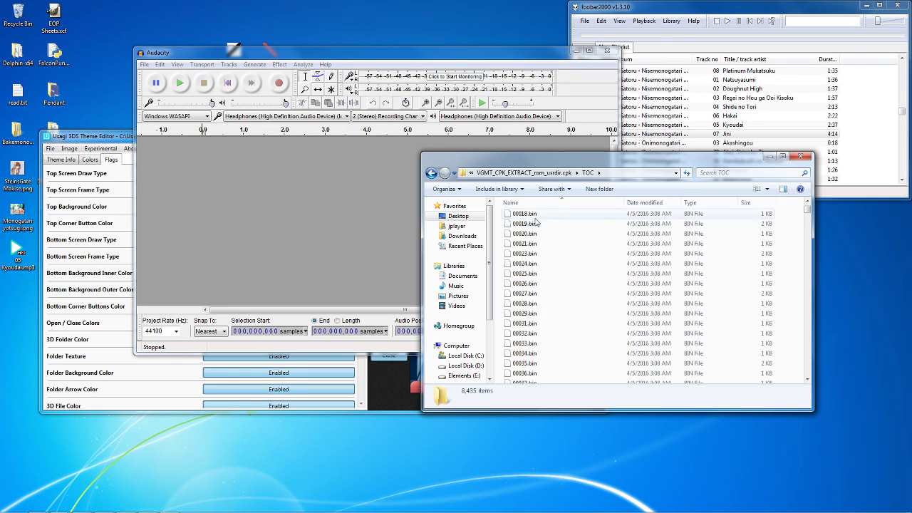
pyautogui.doubleClick(527, 216)
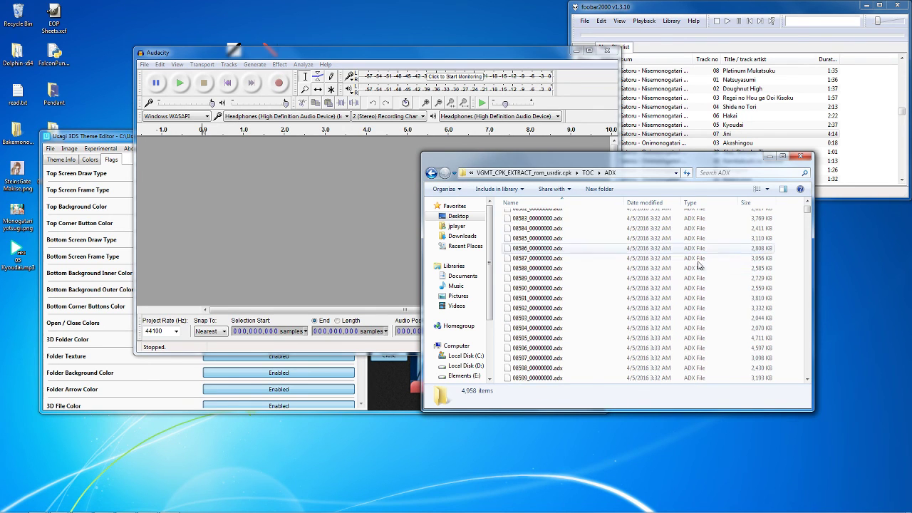
# Return to Bakemonogatari Portable and inspect the VGMT_CPK_EXTRACT and SearchMyFiles folders
pyautogui.click(549, 173)
pyautogui.click(509, 174)
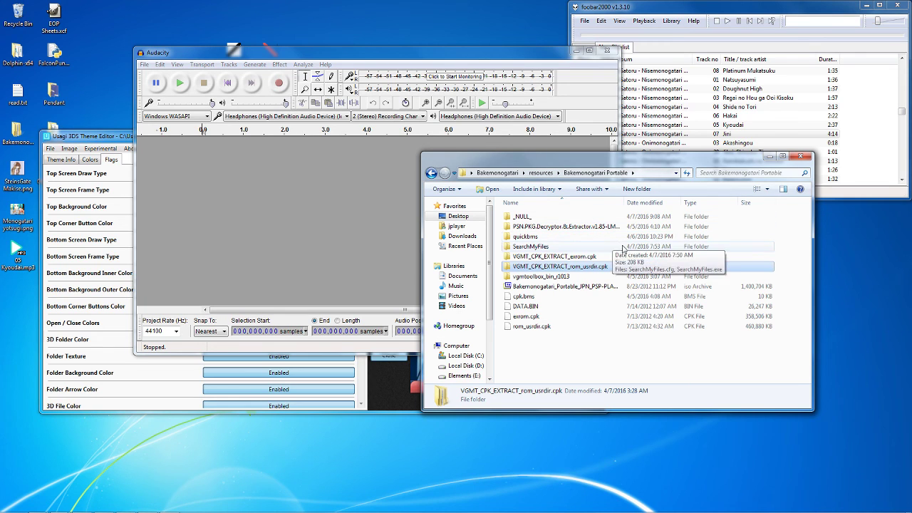
pyautogui.click(713, 356)
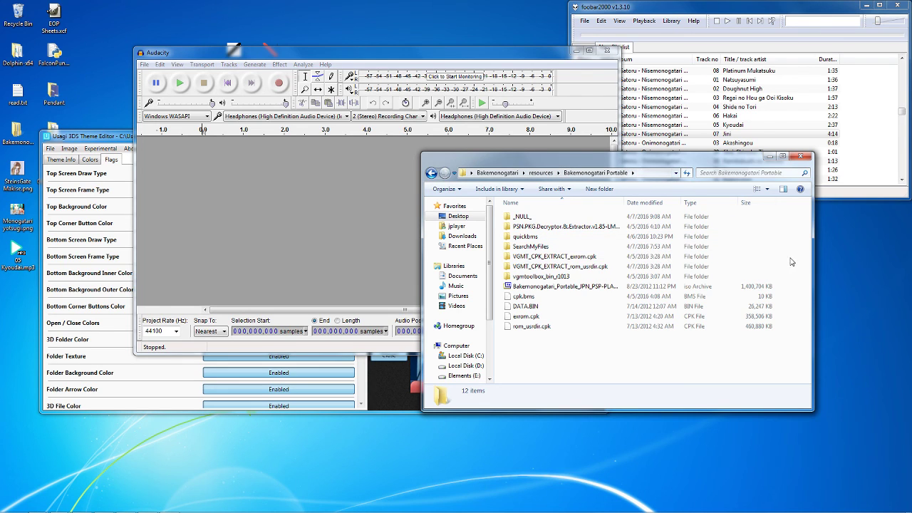
pyautogui.moveTo(791, 262); pyautogui.dragTo(720, 255)
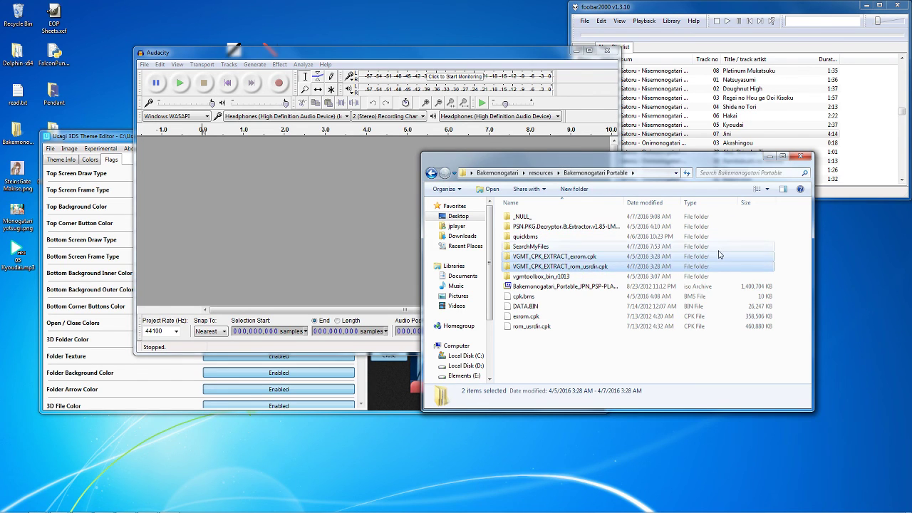
pyautogui.click(716, 246)
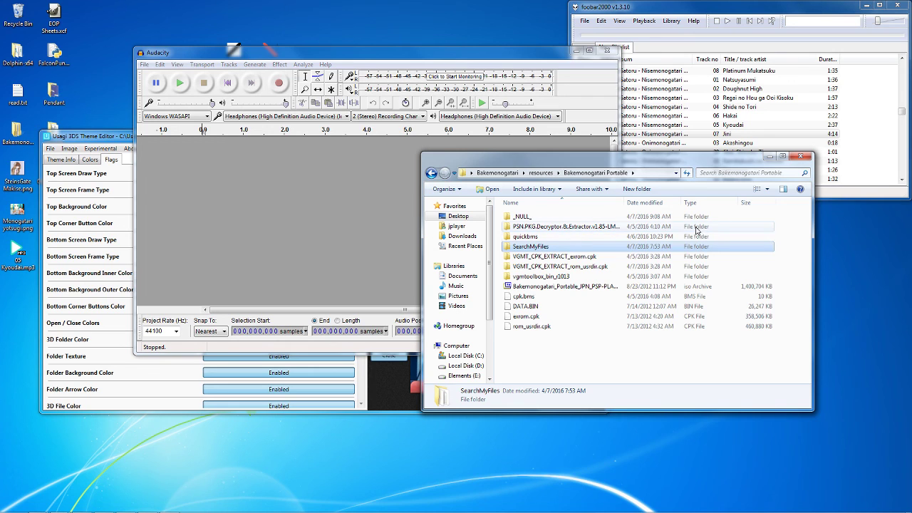
pyautogui.click(692, 256)
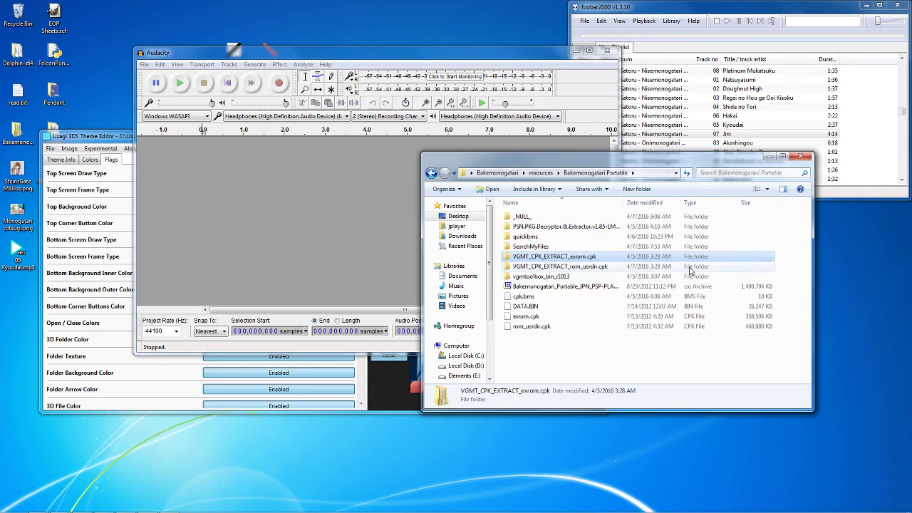
pyautogui.click(690, 268)
pyautogui.click(741, 248)
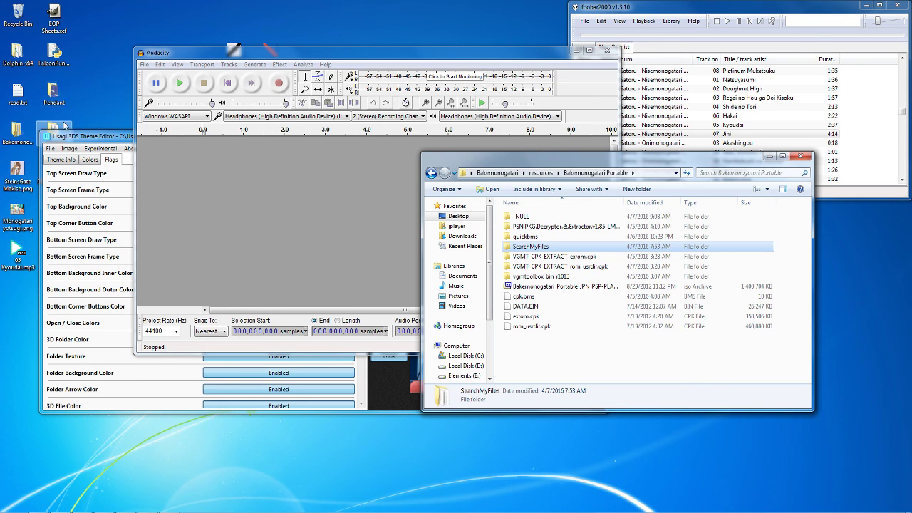
# Move the Explorer window right, above the theme editor, and keep it in front
pyautogui.click(99, 124)
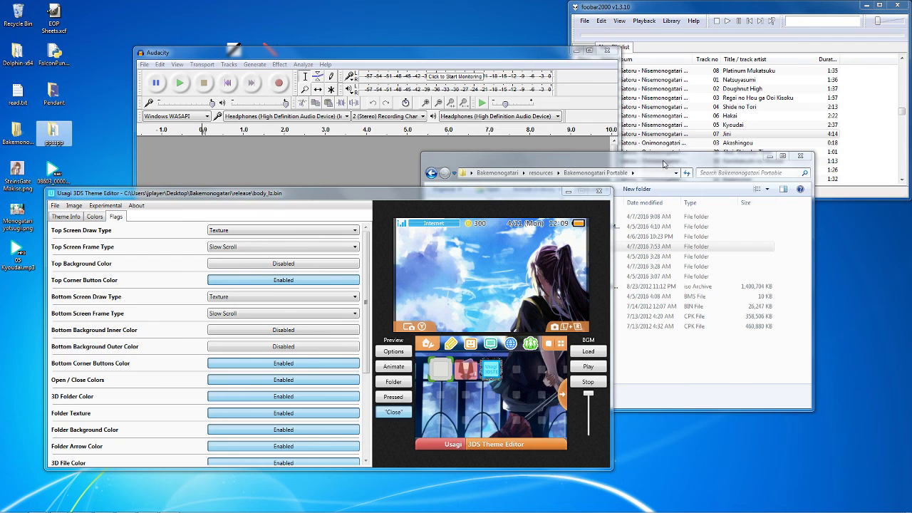
pyautogui.moveTo(664, 164); pyautogui.dragTo(700, 176)
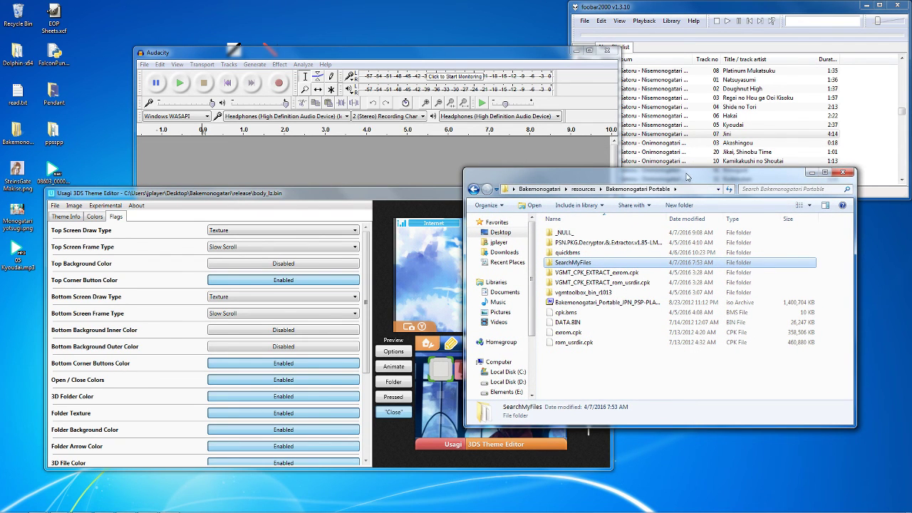
pyautogui.click(126, 506)
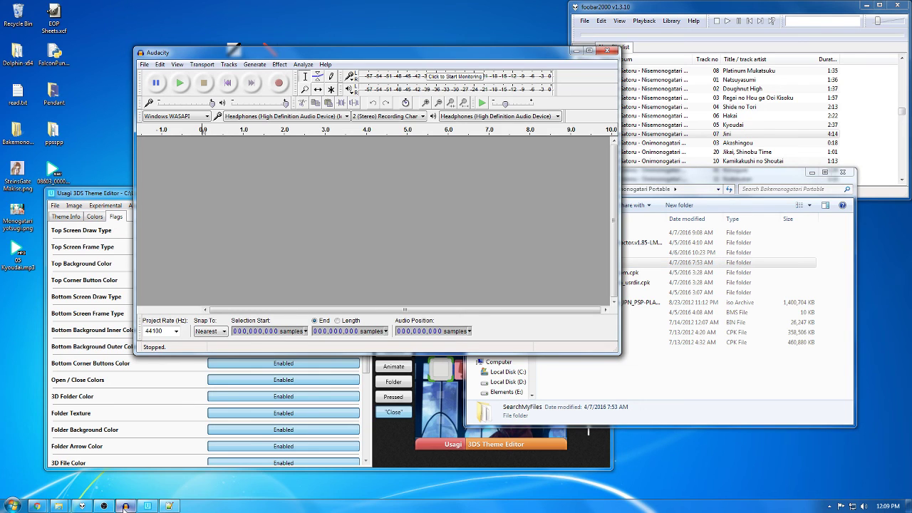
pyautogui.click(493, 378)
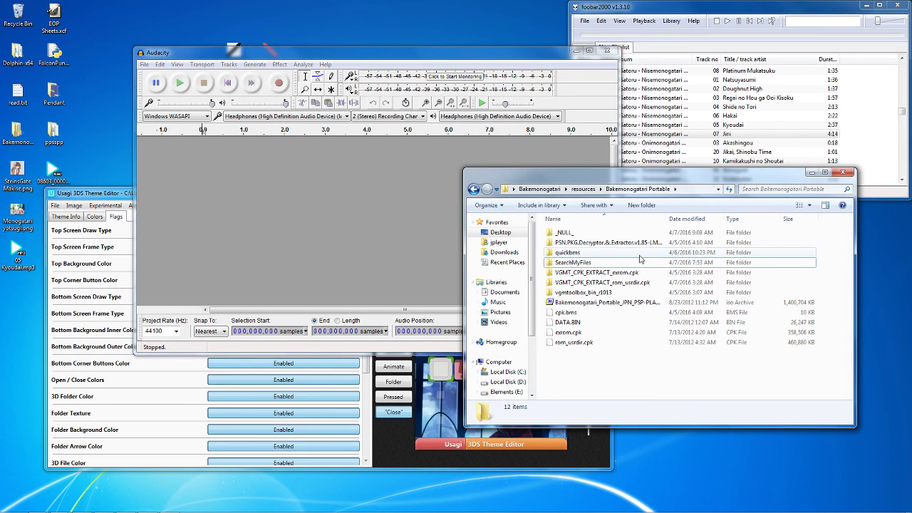
# Scroll the foobar2000 New Playlist and select the Joshou through Tadaima, Kaerimashita tracks
pyautogui.click(855, 150)
pyautogui.scroll(5, 860, 173)
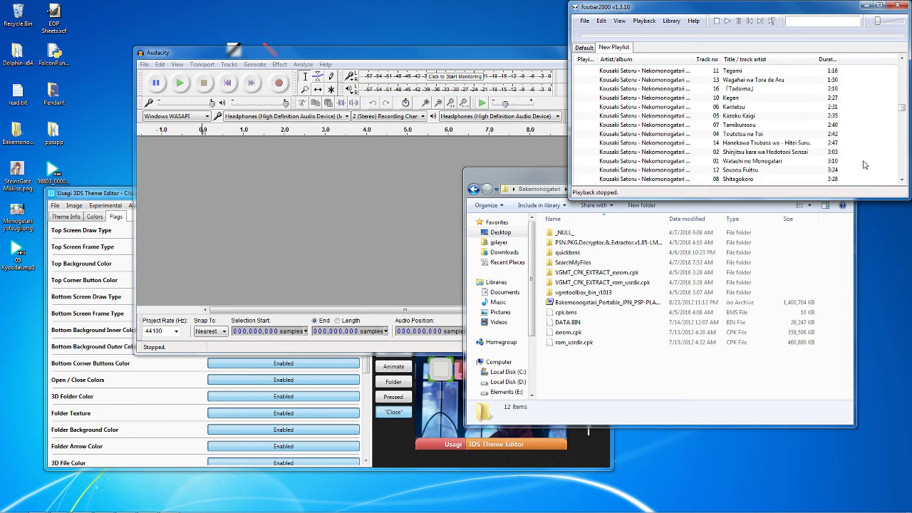
pyautogui.scroll(6, 858, 162)
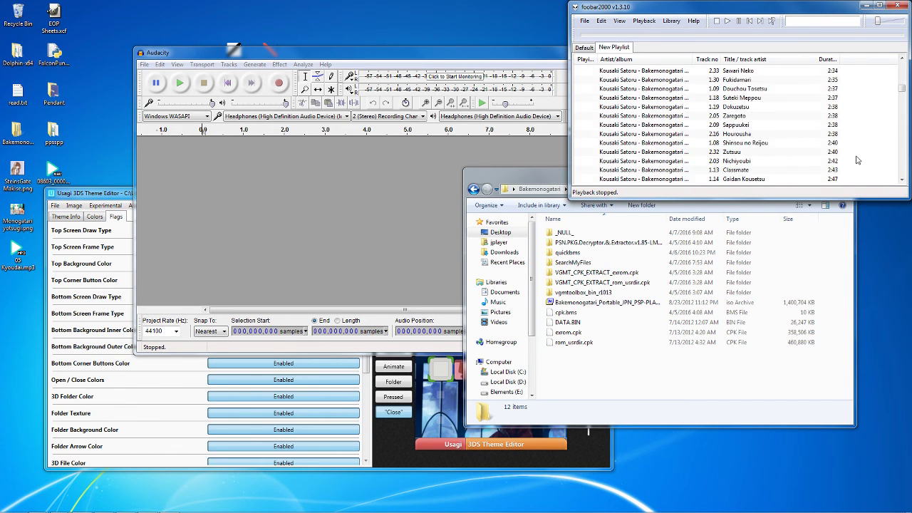
pyautogui.scroll(5, 855, 146)
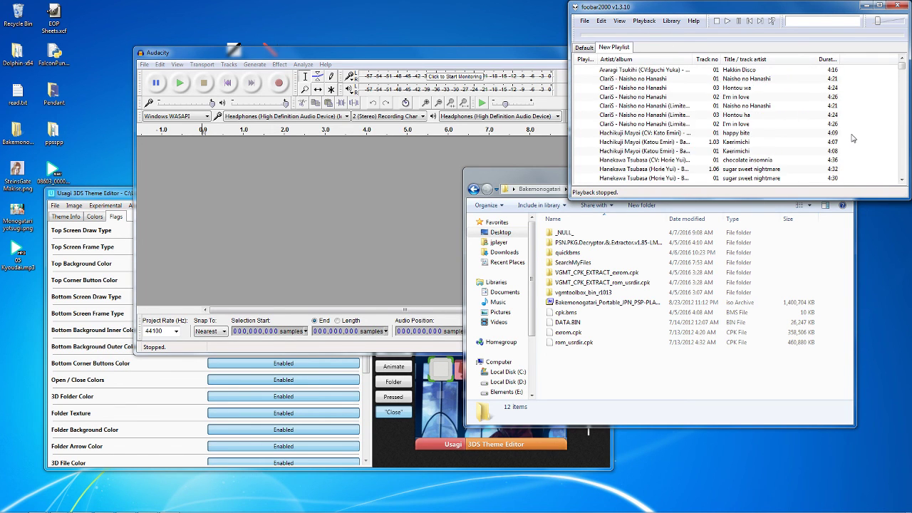
pyautogui.scroll(-8, 848, 114)
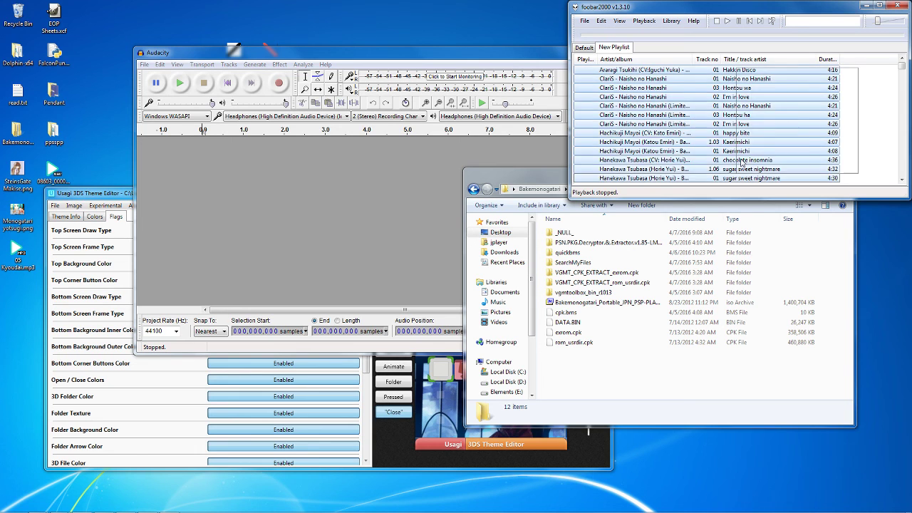
pyautogui.moveTo(874, 104); pyautogui.dragTo(778, 171)
pyautogui.moveTo(859, 166); pyautogui.dragTo(778, 86)
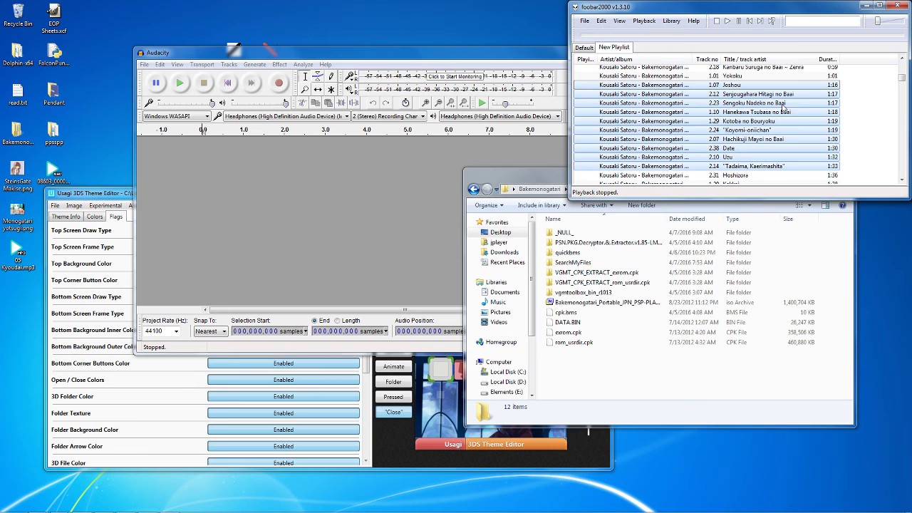
# Select the Oumagatoki through Senjougahara-senpai tracks, then clear the playlist selection
pyautogui.scroll(-5, 812, 132)
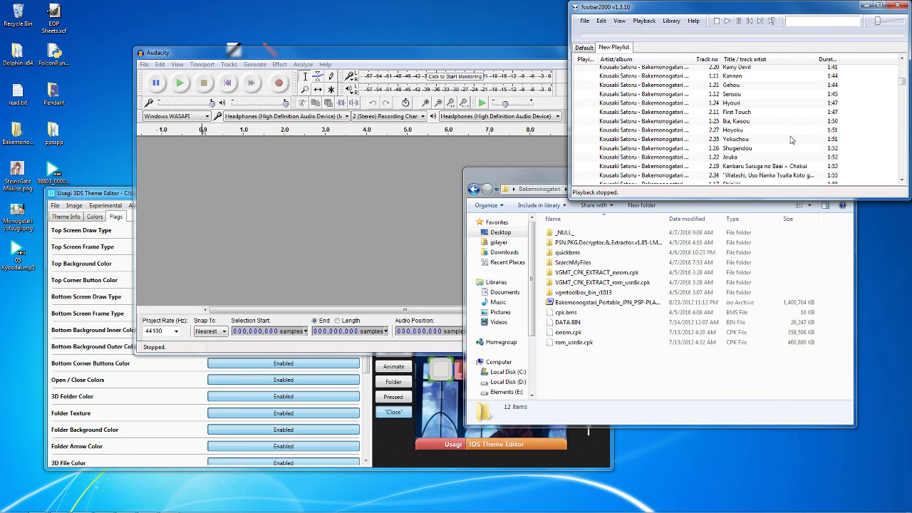
pyautogui.moveTo(872, 117); pyautogui.dragTo(753, 140)
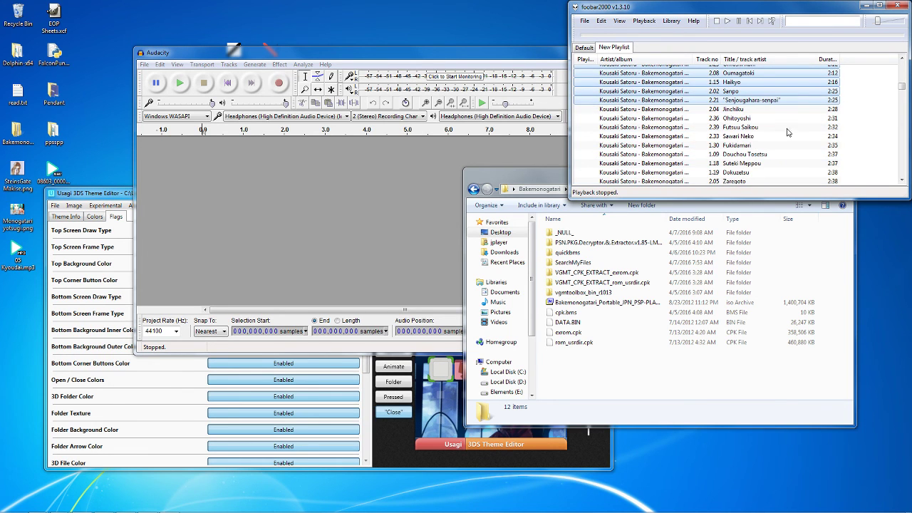
pyautogui.scroll(10, 788, 133)
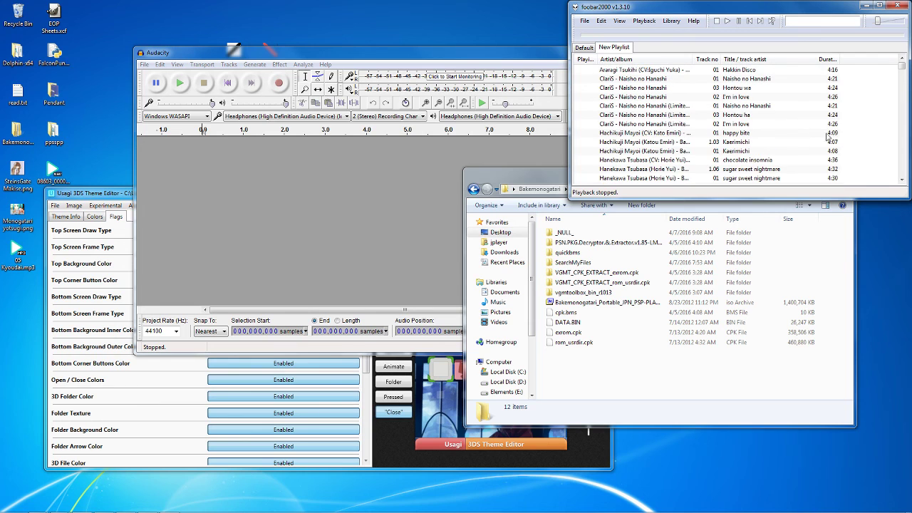
pyautogui.moveTo(868, 91); pyautogui.dragTo(710, 189)
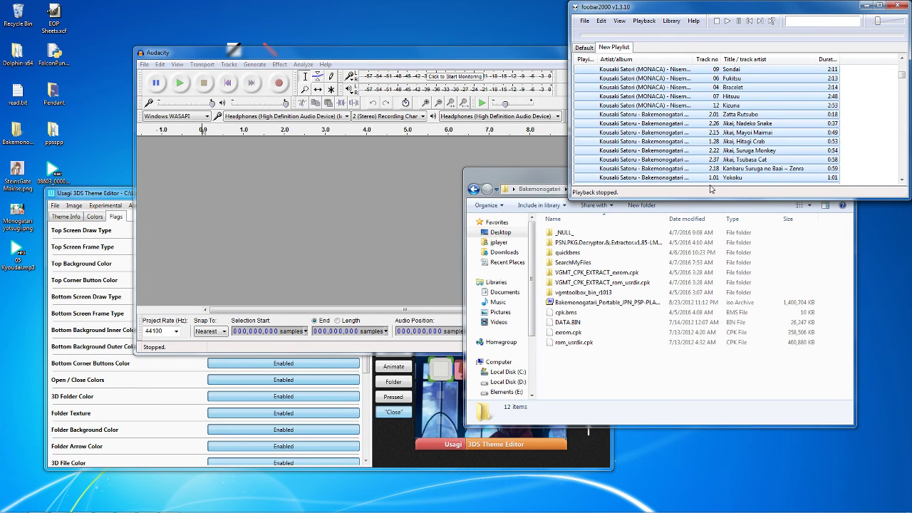
pyautogui.click(890, 124)
pyautogui.moveTo(870, 168); pyautogui.dragTo(800, 86)
pyautogui.scroll(4, 867, 104)
pyautogui.scroll(-1, 839, 158)
pyautogui.click(869, 172)
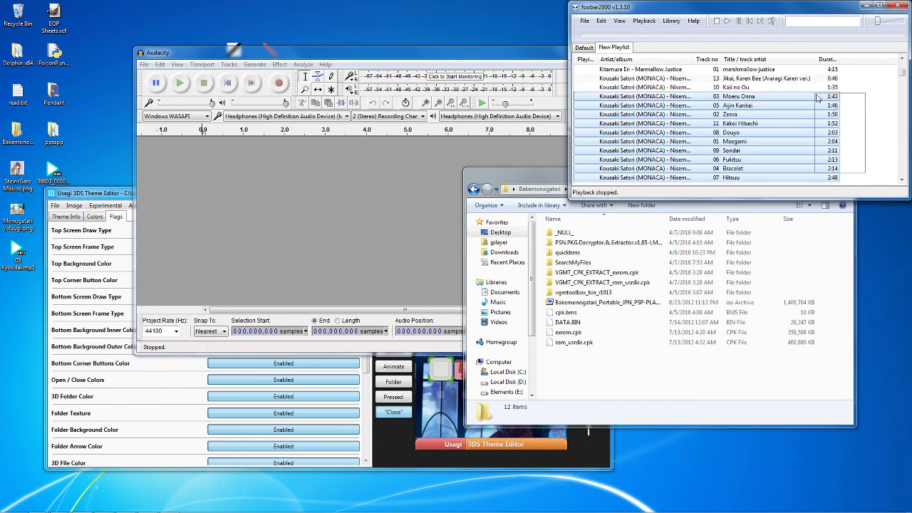
pyautogui.click(876, 107)
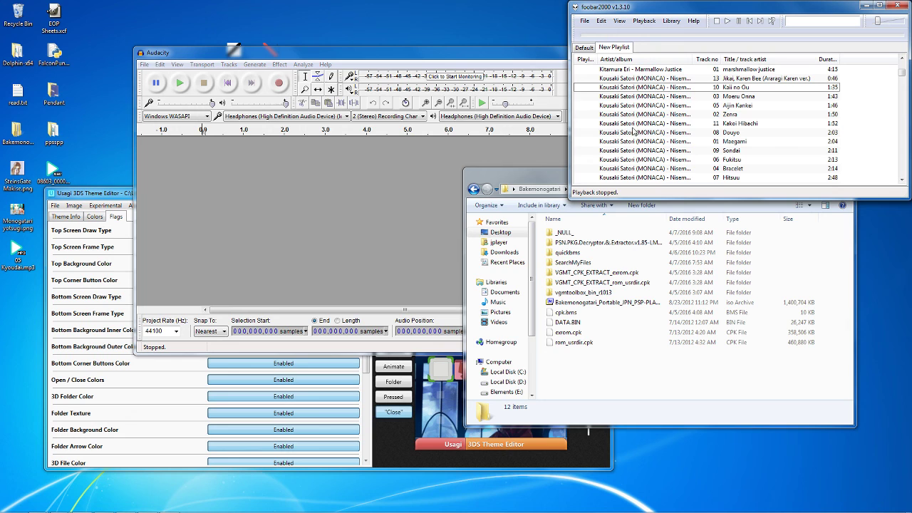
# Open Usagi's Experimental CWAV editor listing the theme's sounds, then bring the Bakemonogatari folder forward
pyautogui.click(423, 375)
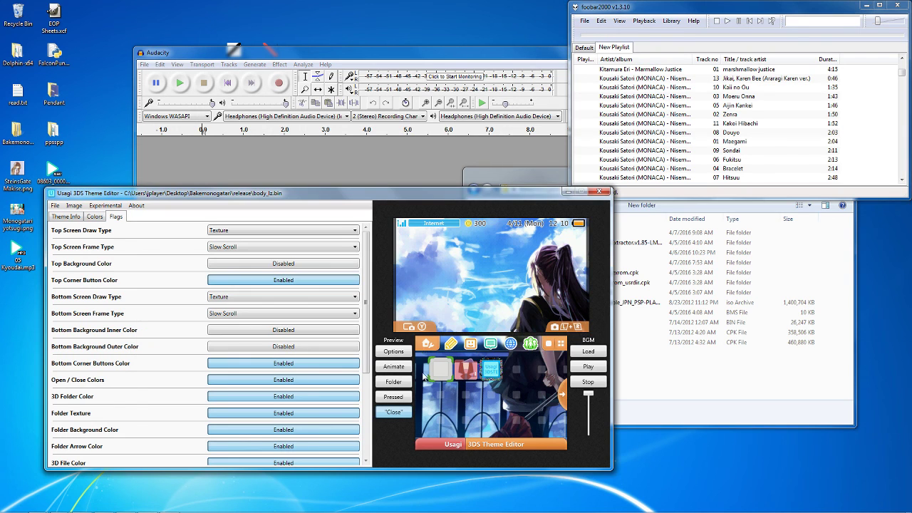
pyautogui.click(105, 205)
pyautogui.click(123, 216)
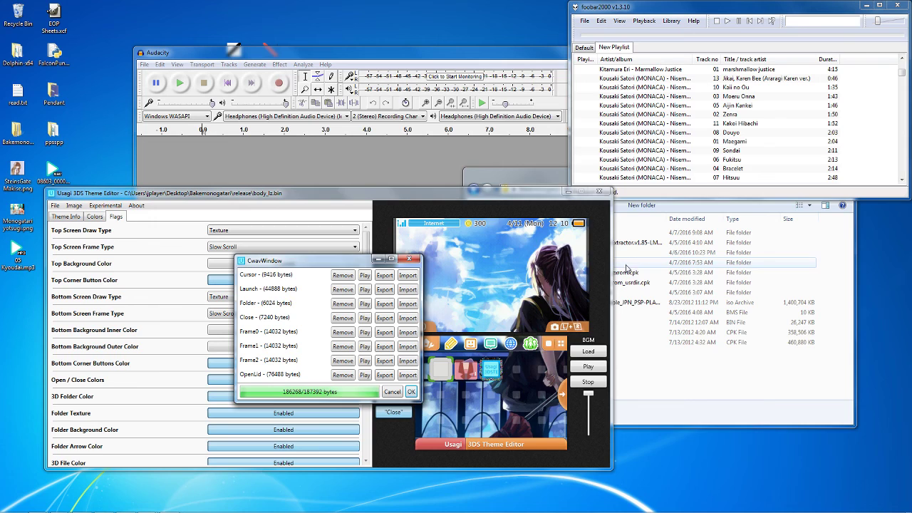
pyautogui.click(721, 344)
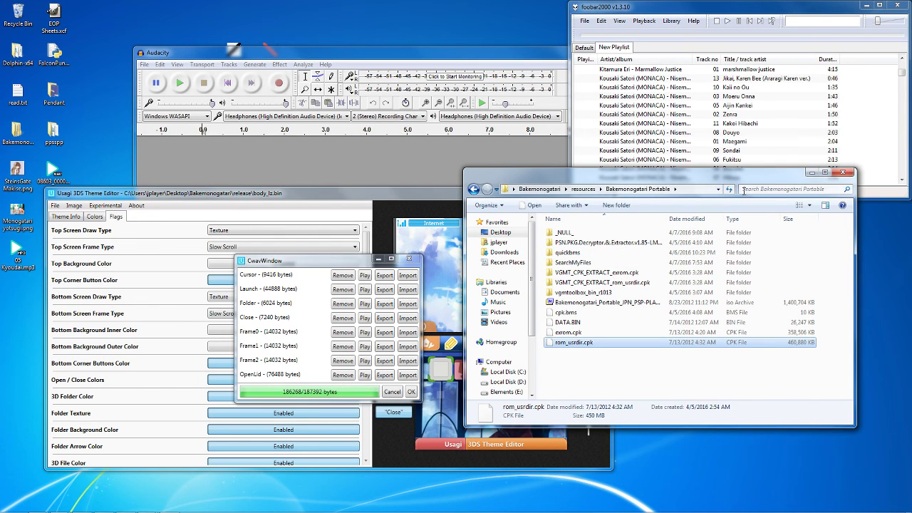
# Close the Bakemonogatari folder and import 05 Kyoudai.mp3 into Audacity
pyautogui.click(845, 176)
pyautogui.click(440, 156)
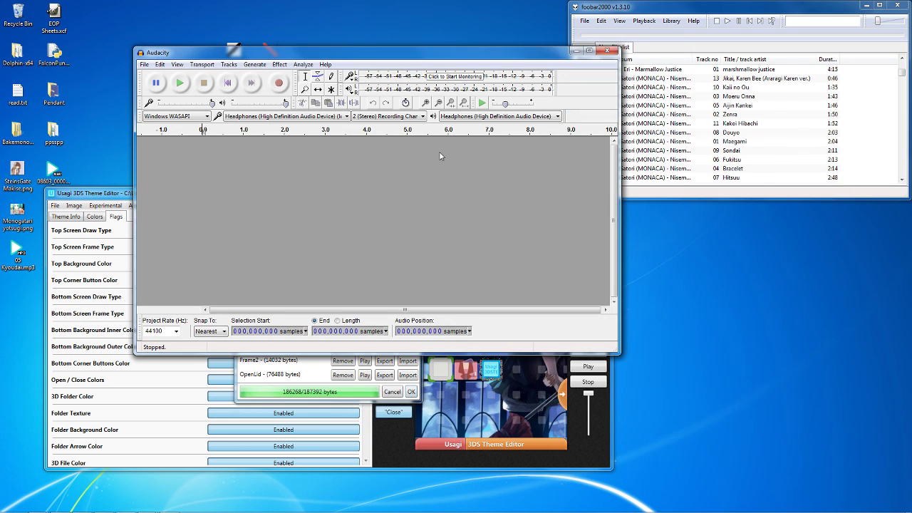
pyautogui.moveTo(17, 255); pyautogui.dragTo(320, 190)
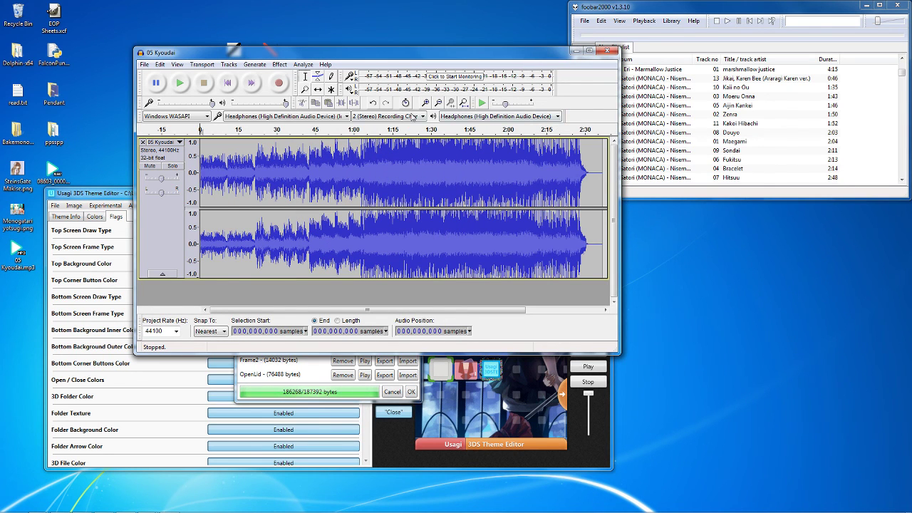
# Zoom into the Kyoudai ending and mark a starting point near 2:22.6
pyautogui.hotkey('ctrl', '1')
pyautogui.hotkey('ctrl', '1')
pyautogui.hotkey('ctrl', '1')
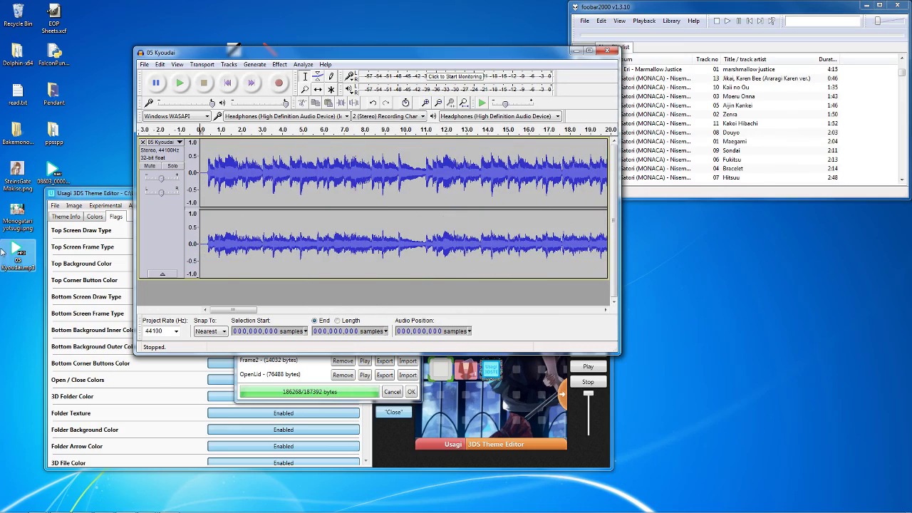
pyautogui.moveTo(232, 310); pyautogui.dragTo(550, 303)
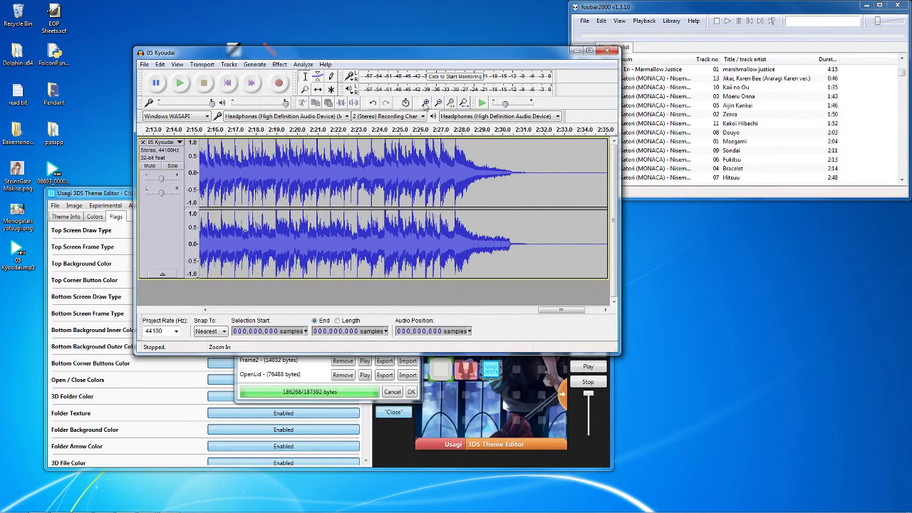
pyautogui.click(426, 103)
pyautogui.click(425, 104)
pyautogui.click(425, 103)
pyautogui.moveTo(566, 309)
pyautogui.mouseDown()
pyautogui.moveTo(584, 311)
pyautogui.moveTo(576, 311)
pyautogui.mouseUp()
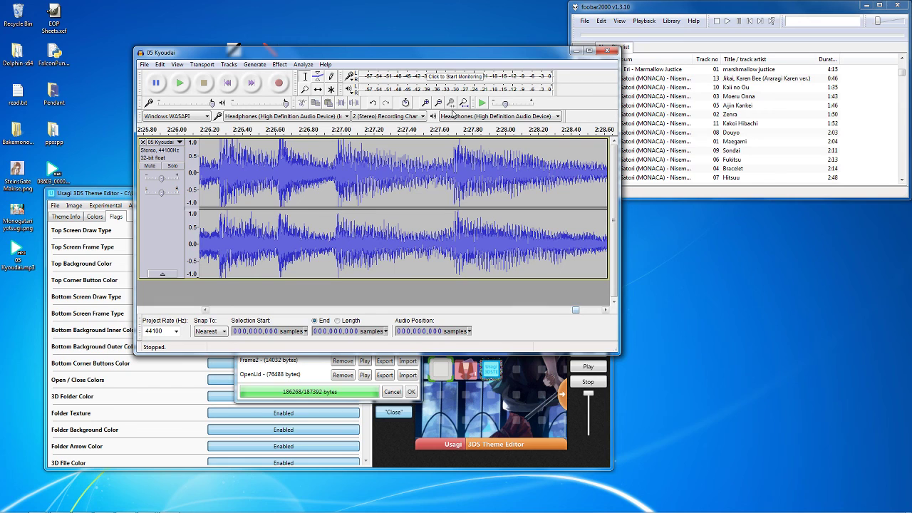
pyautogui.click(437, 103)
pyautogui.click(437, 102)
pyautogui.click(438, 103)
pyautogui.click(306, 164)
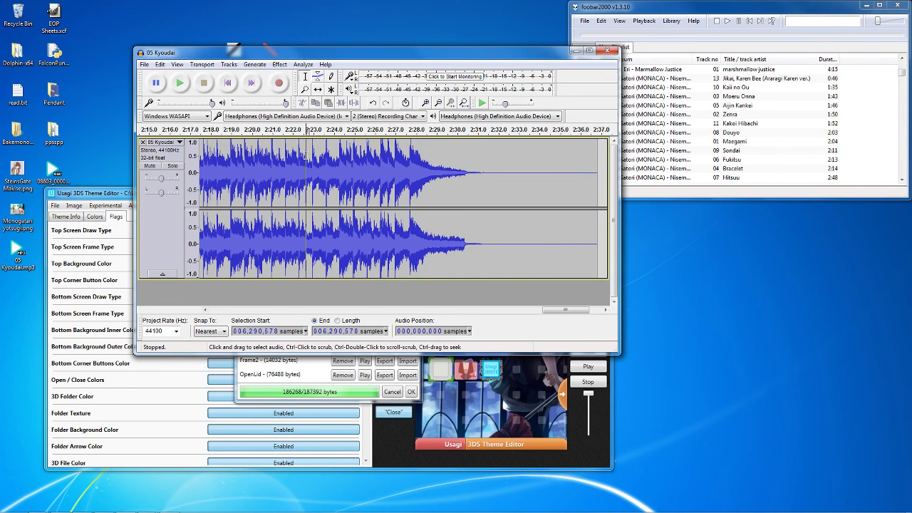
pyautogui.click(309, 371)
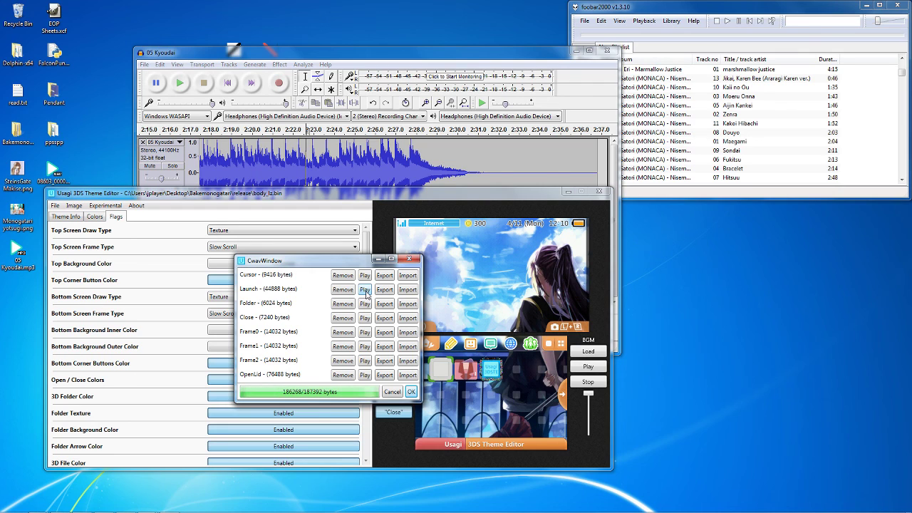
# Preview the Launch sound, then play the Kyoudai ending from about 2:25.8 and stop
pyautogui.click(365, 289)
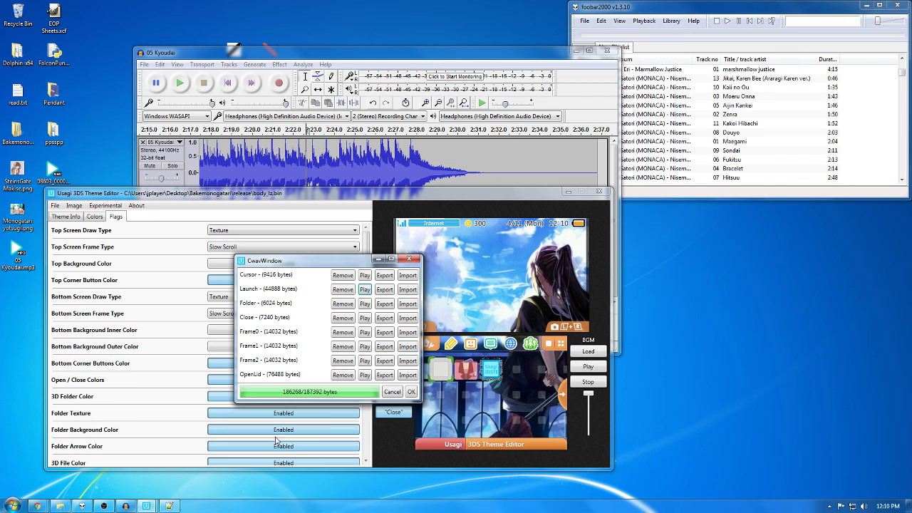
pyautogui.click(369, 146)
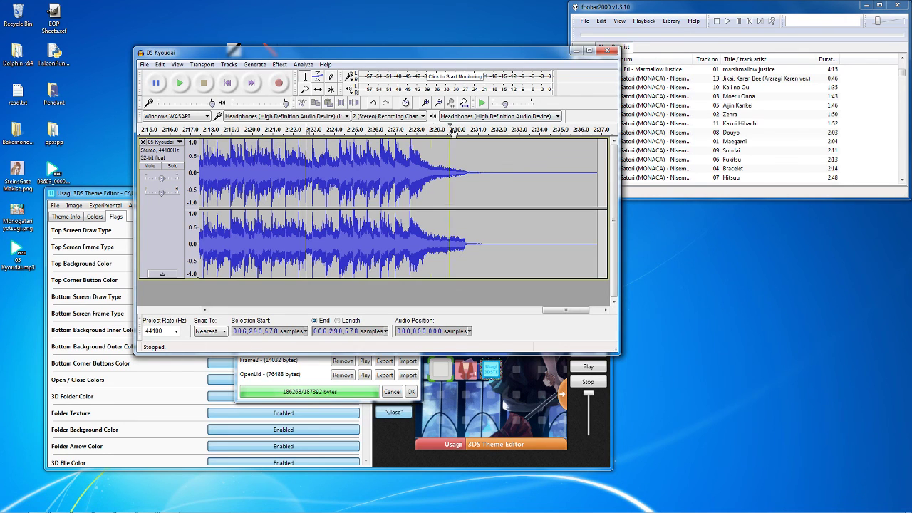
pyautogui.click(372, 146)
pyautogui.press('space')
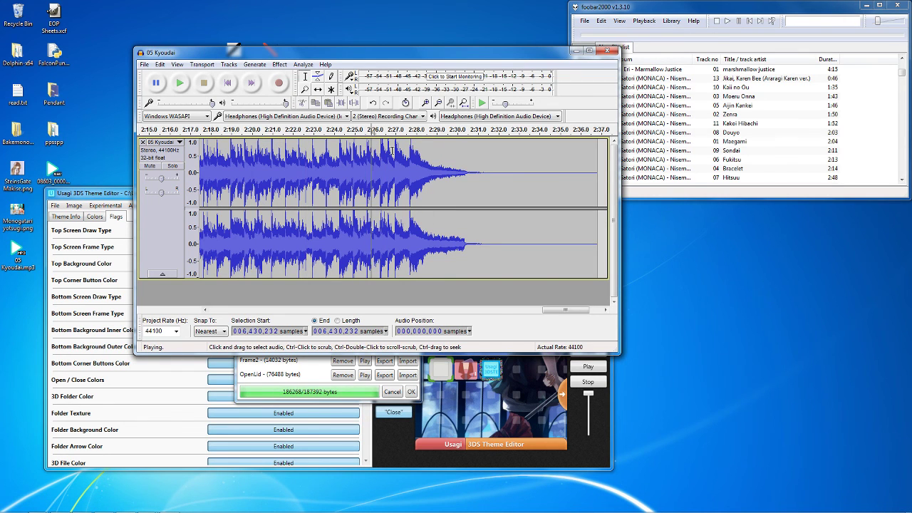
pyautogui.press('space')
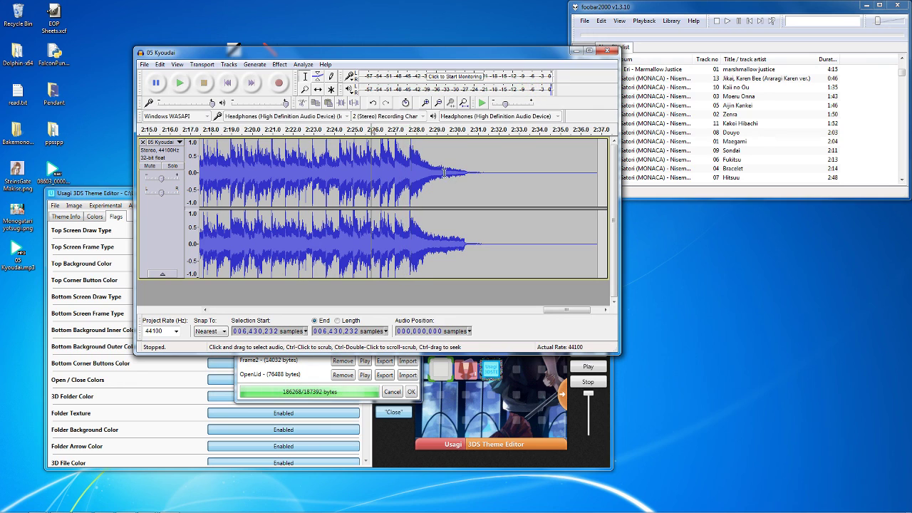
# Check the music player playlist, then start closing Audacity and cancel the prompt
pyautogui.click(714, 89)
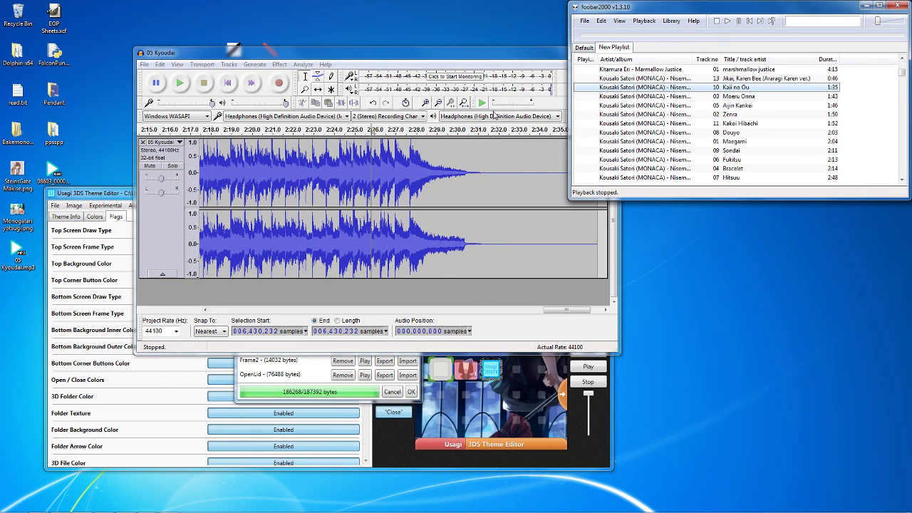
pyautogui.click(505, 58)
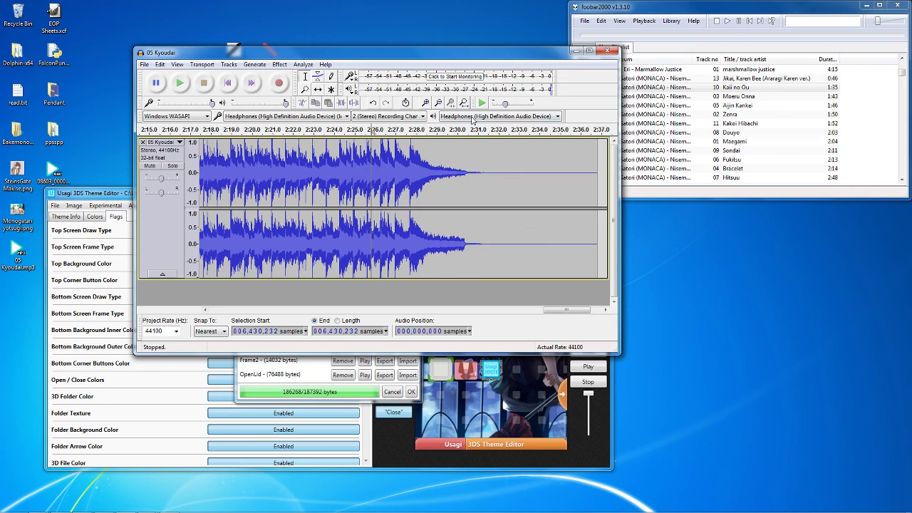
pyautogui.click(607, 52)
pyautogui.click(431, 205)
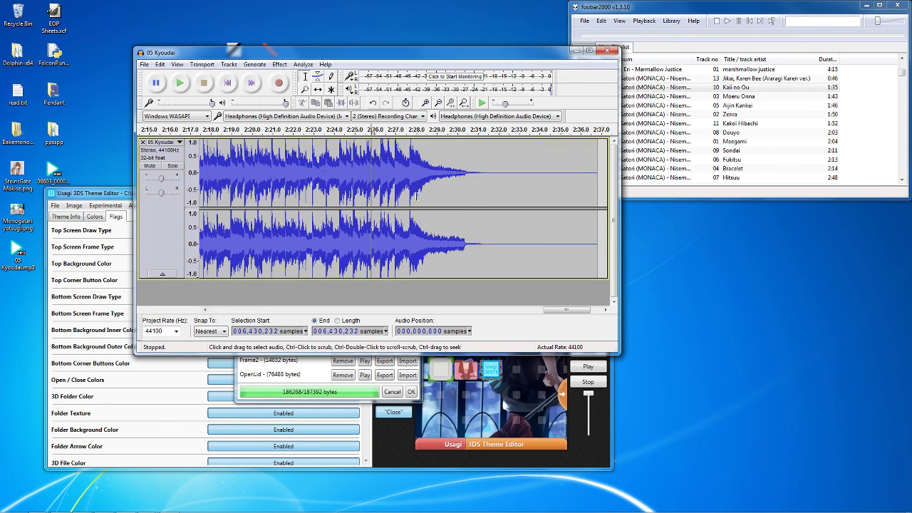
# Remove the Kyoudai track and reveal 14 Jikai, Hitagi End's file from foobar2000's Default playlist
pyautogui.click(143, 142)
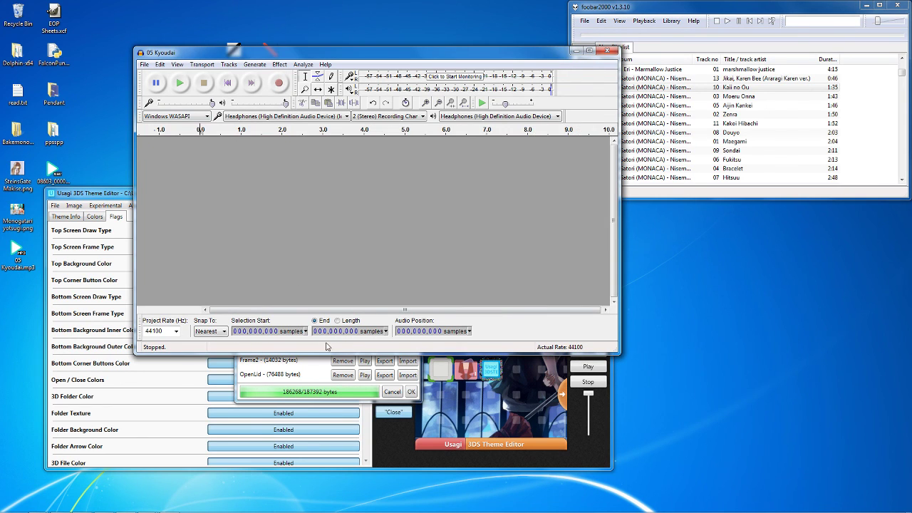
pyautogui.click(305, 376)
pyautogui.click(674, 133)
pyautogui.scroll(3, 699, 92)
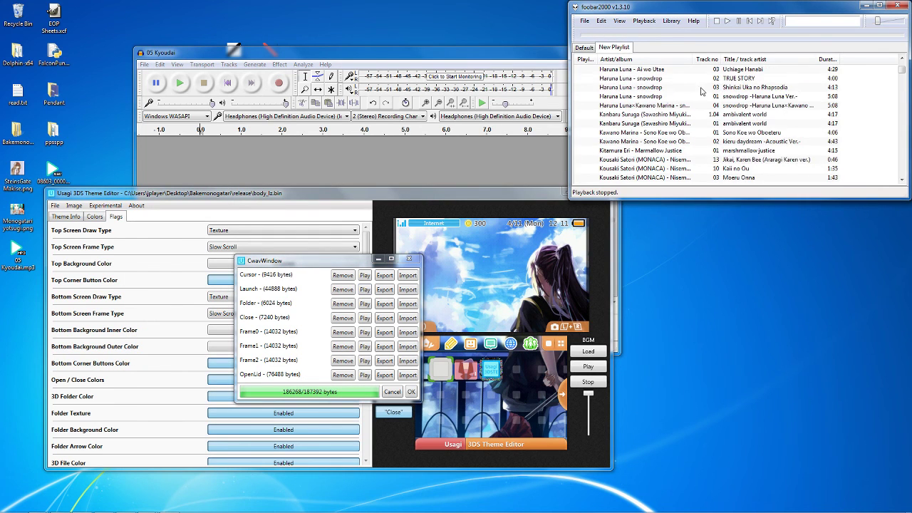
pyautogui.click(584, 47)
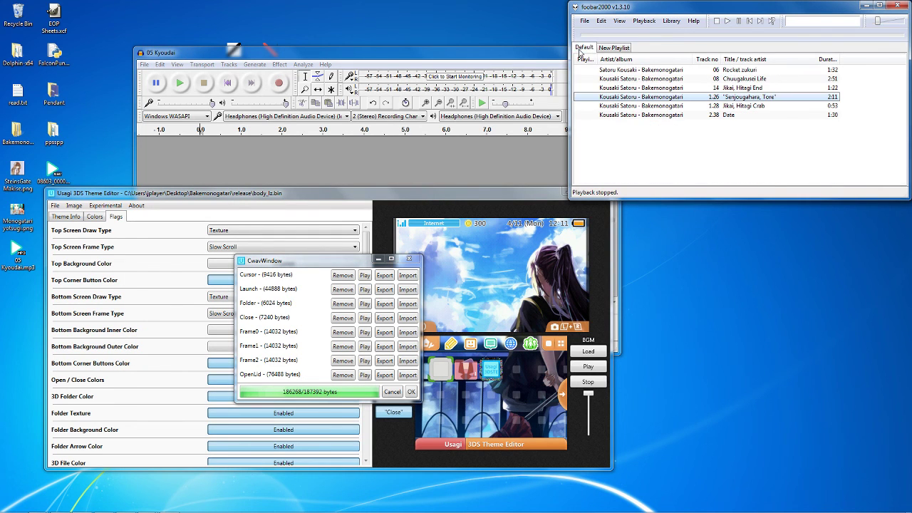
pyautogui.click(706, 88)
pyautogui.rightClick(746, 91)
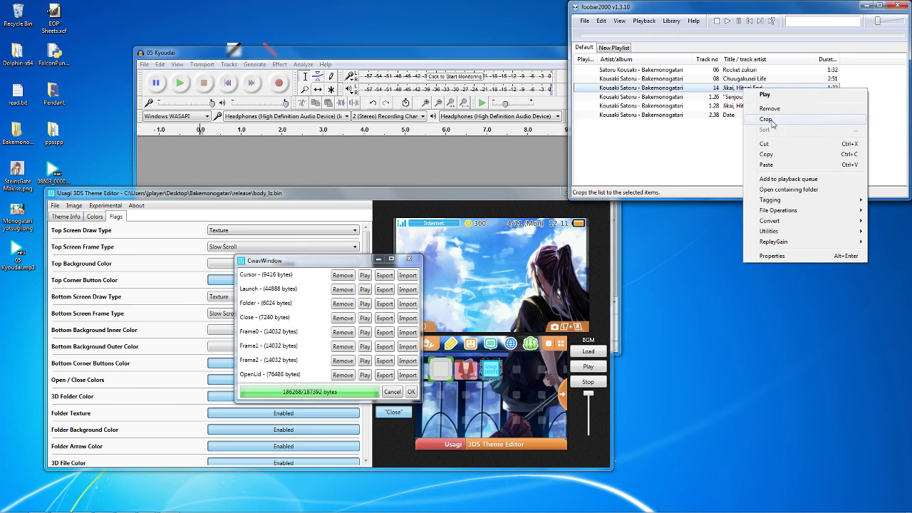
pyautogui.click(789, 189)
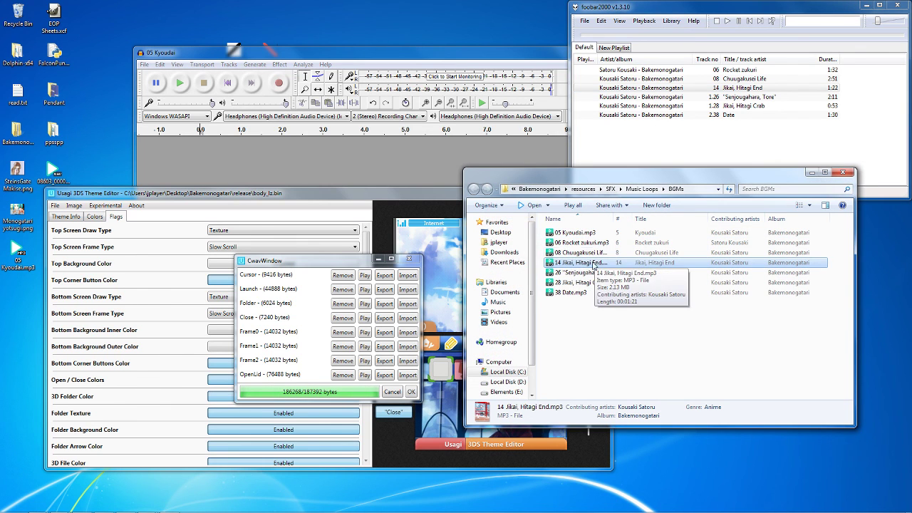
# Import the Hitagi End mp3 into Audacity and close the music folder
pyautogui.moveTo(581, 262); pyautogui.dragTo(370, 132)
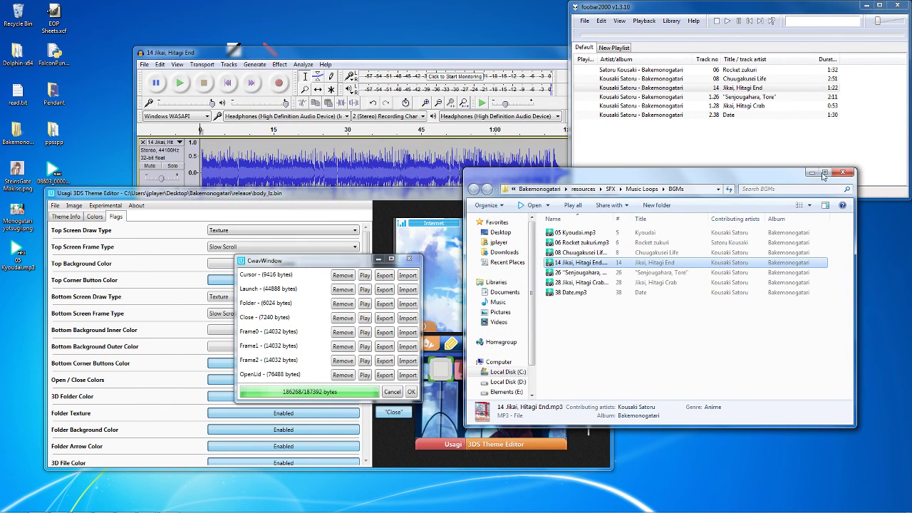
pyautogui.click(843, 173)
pyautogui.click(461, 65)
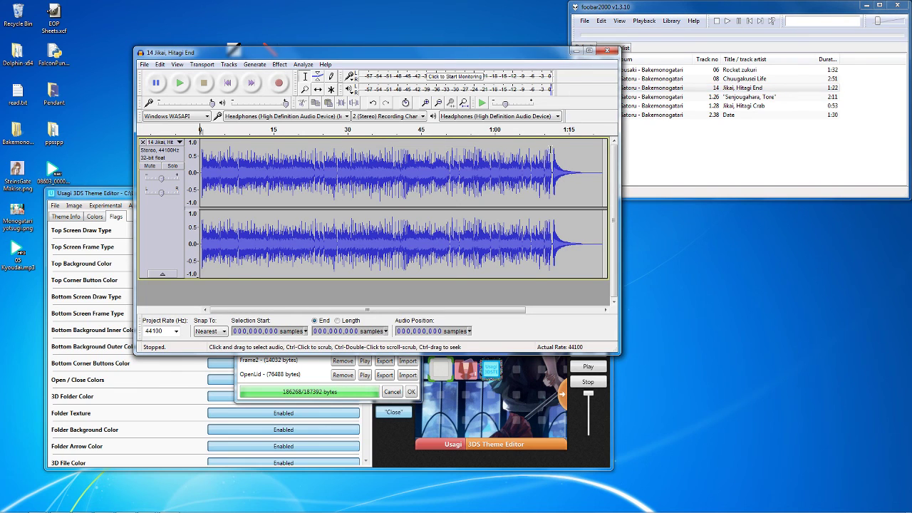
# Zoom into the track's ending, play from about 1:10, and zoom around 1:11.6
pyautogui.click(425, 102)
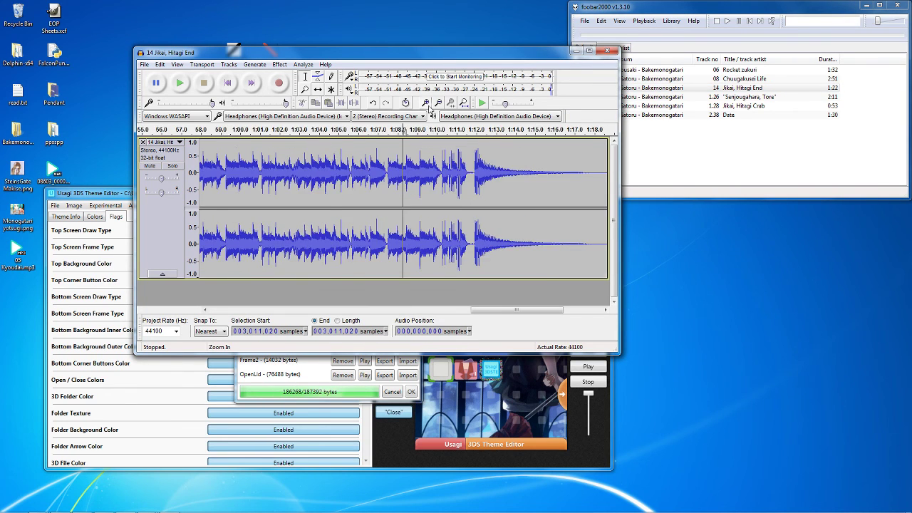
pyautogui.doubleClick(424, 103)
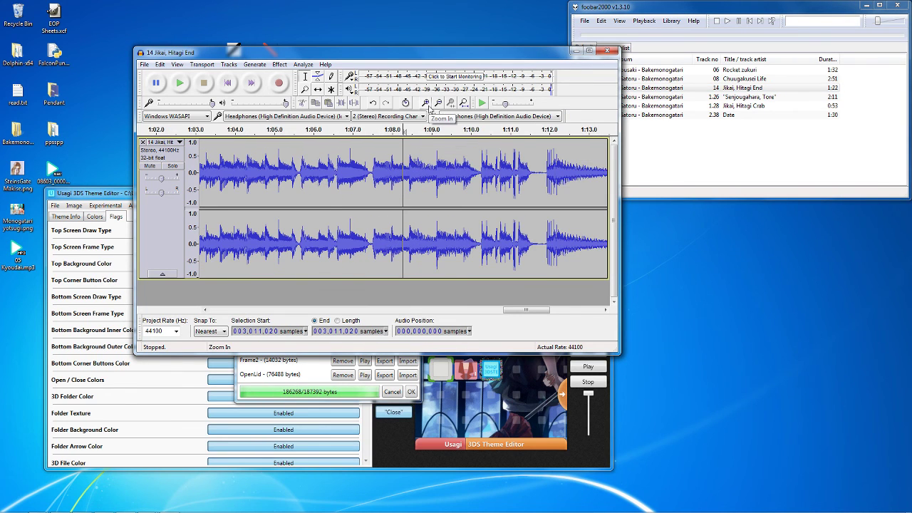
pyautogui.click(480, 162)
pyautogui.press('space')
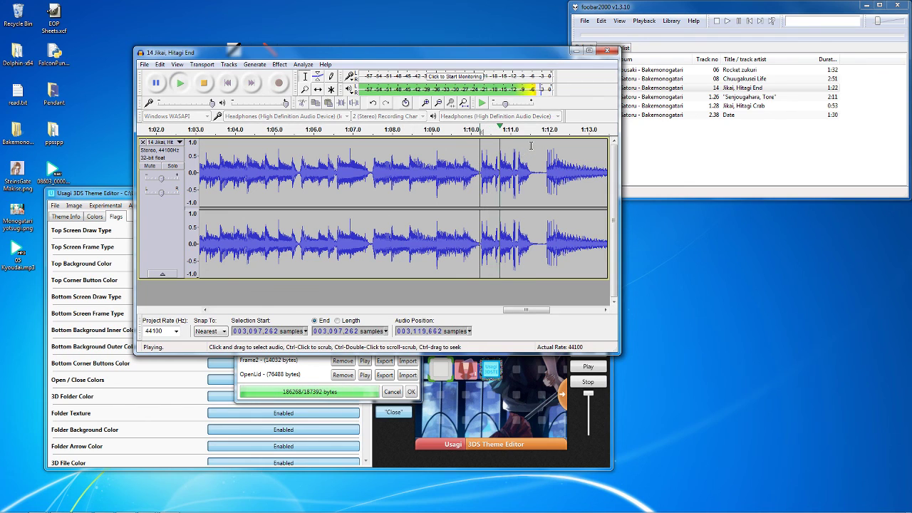
pyautogui.press('space')
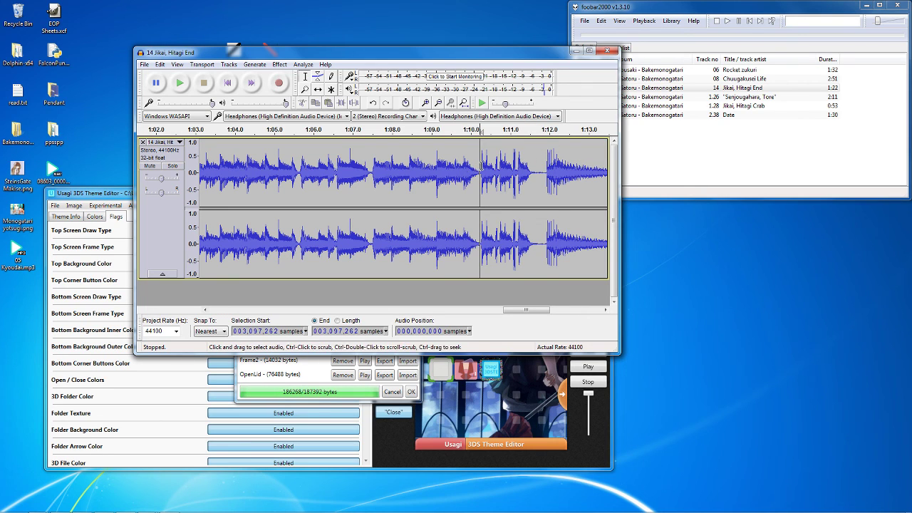
pyautogui.press('x')
pyautogui.press('x')
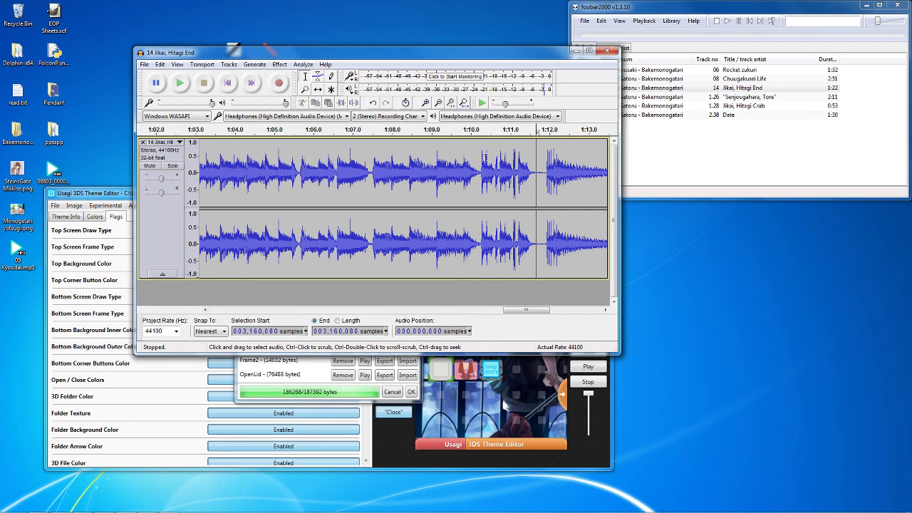
pyautogui.hotkey('ctrl', '1')
pyautogui.hotkey('ctrl', '1')
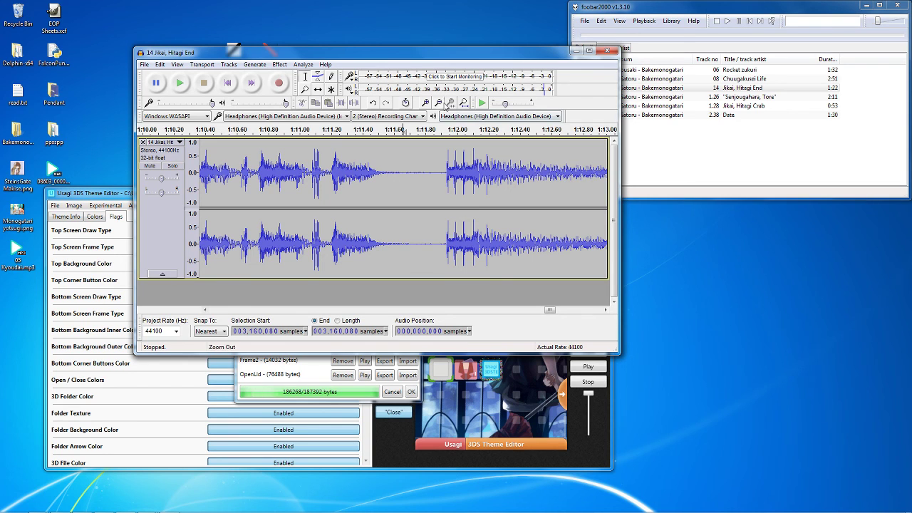
# Select 1:10.5–1:11.5 and open Noise Reduction, cancelling without applying it
pyautogui.click(437, 103)
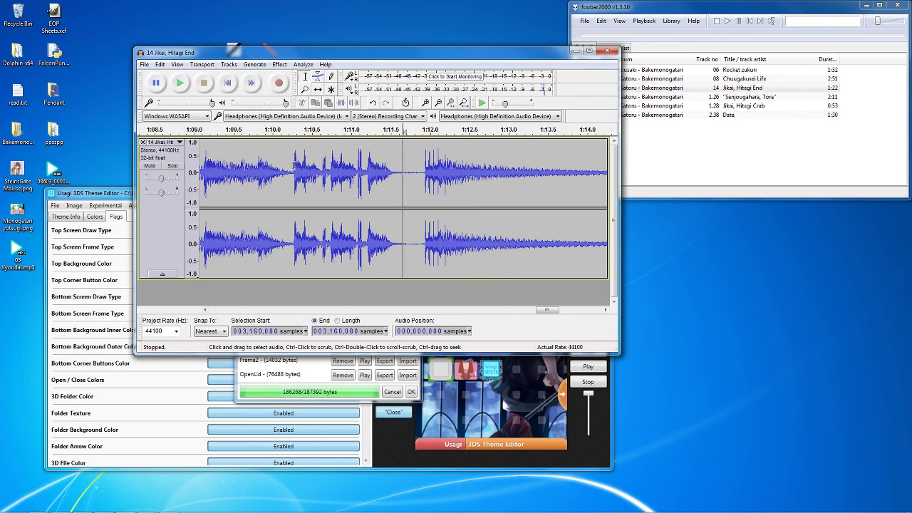
pyautogui.moveTo(292, 165); pyautogui.dragTo(397, 170)
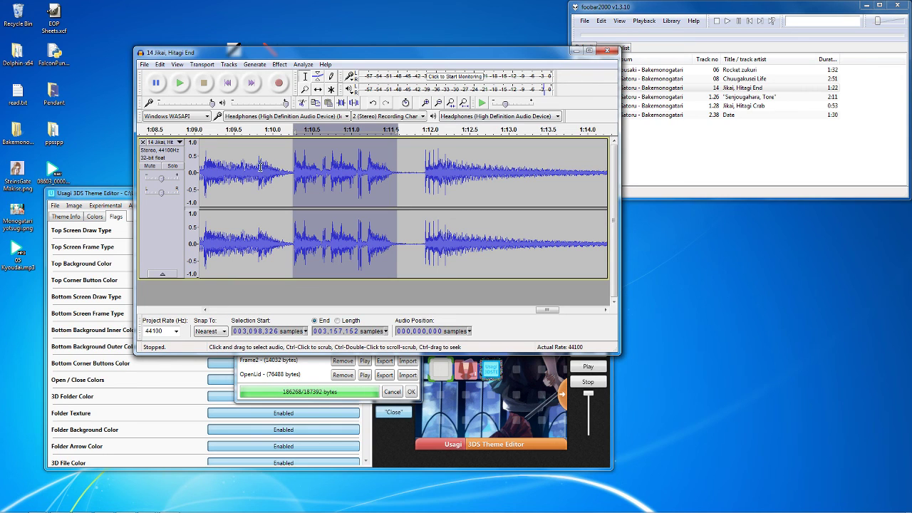
pyautogui.click(279, 64)
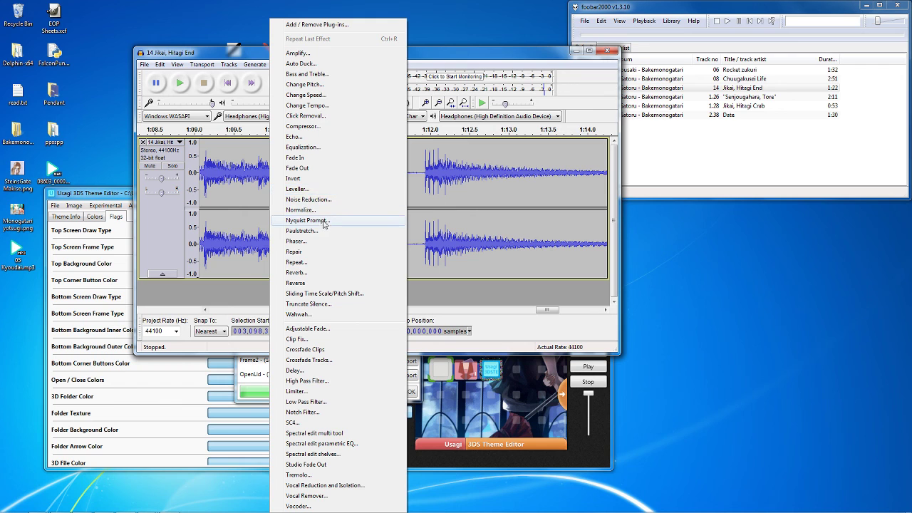
pyautogui.click(331, 199)
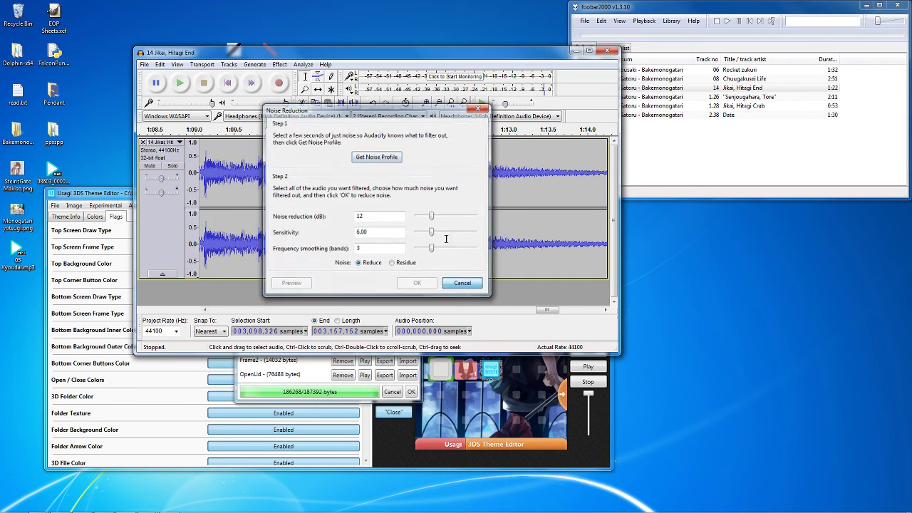
pyautogui.click(456, 283)
# Try a short selection near 1:12, then remove the Hitagi End track
pyautogui.click(423, 168)
pyautogui.moveTo(423, 168); pyautogui.dragTo(387, 168)
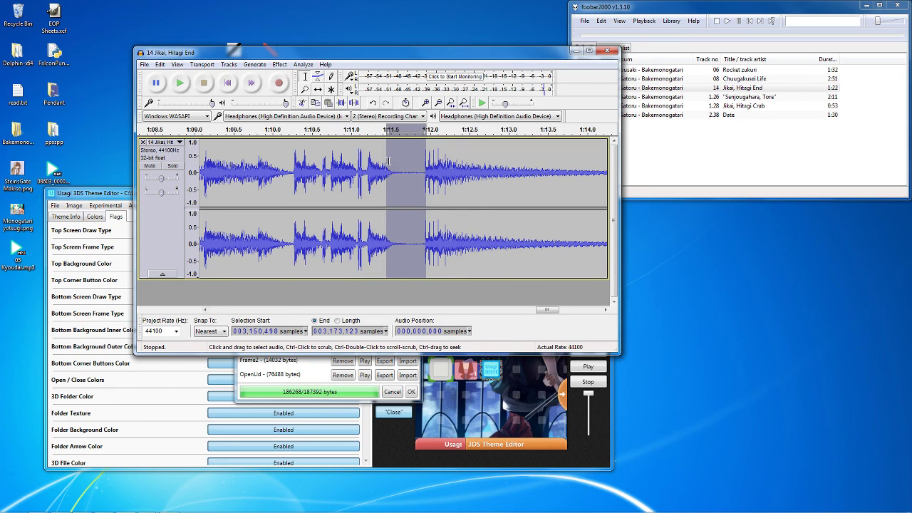
pyautogui.click(498, 165)
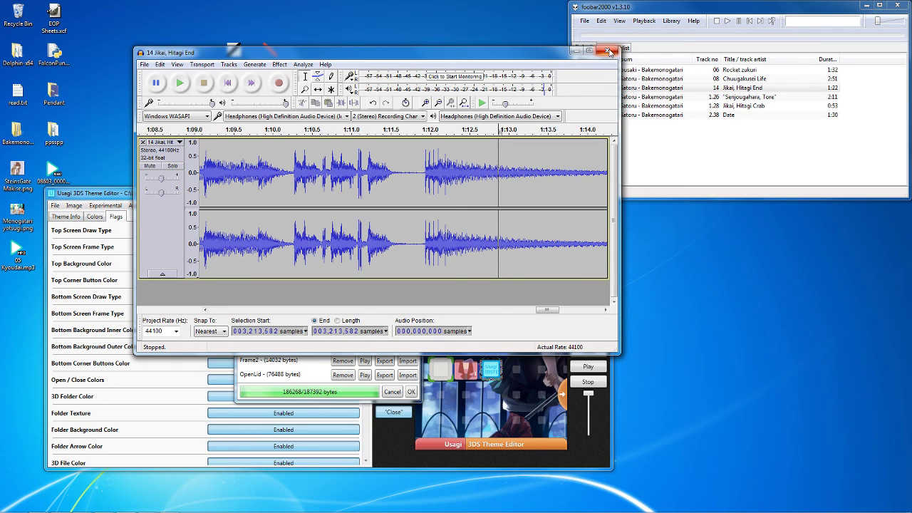
pyautogui.click(143, 142)
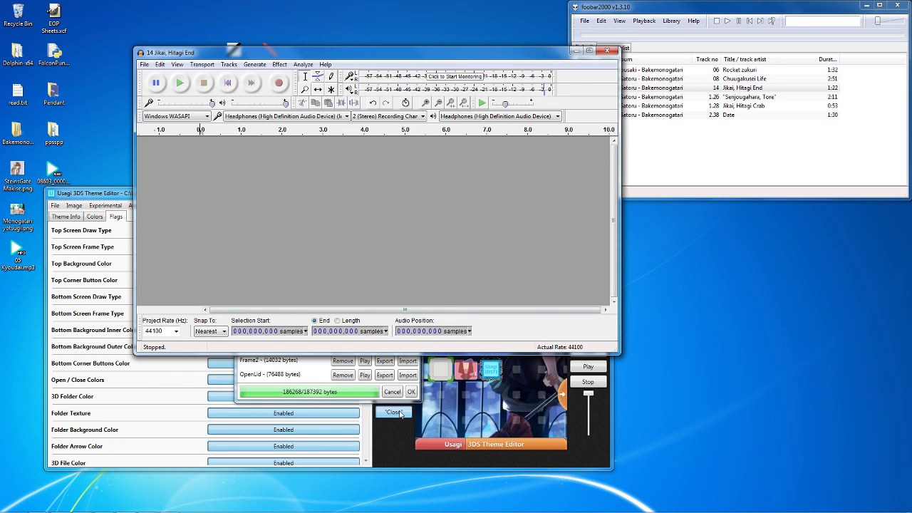
# Click OK to close the CWAV sound manager window
pyautogui.click(412, 392)
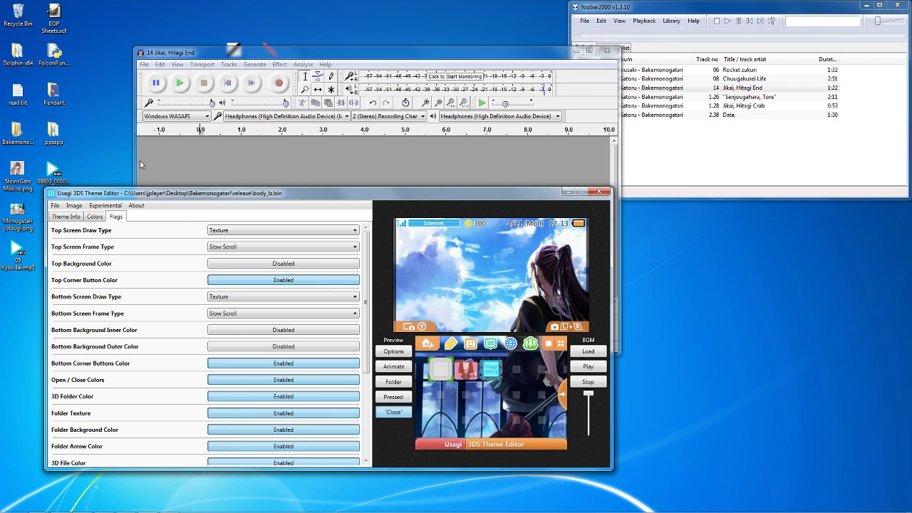
# Reopen the CWAV Manager from the Experimental menu, showing Cursor through OpenLid at 186268/187392 bytes
pyautogui.click(106, 206)
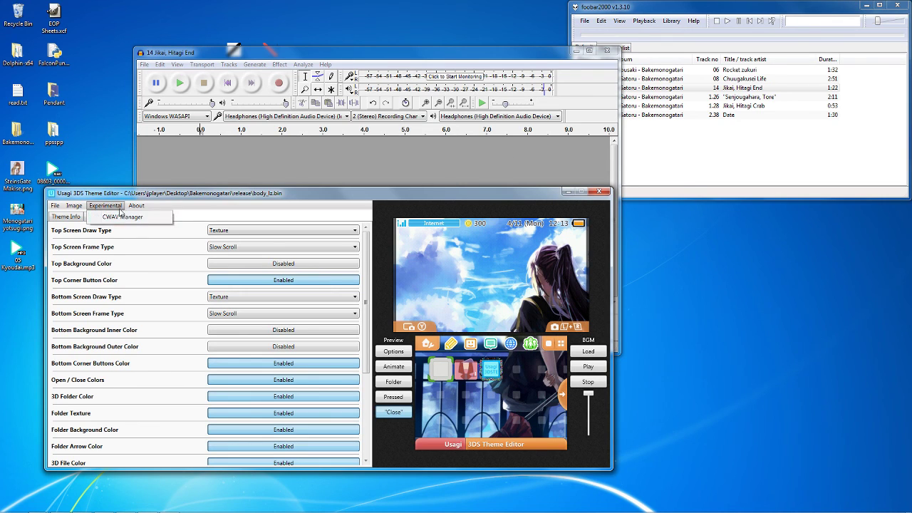
pyautogui.click(118, 208)
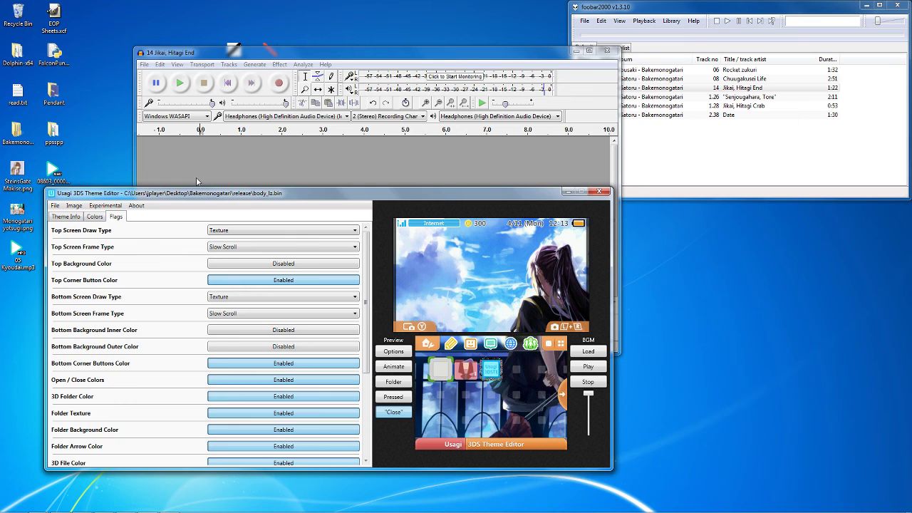
pyautogui.click(105, 206)
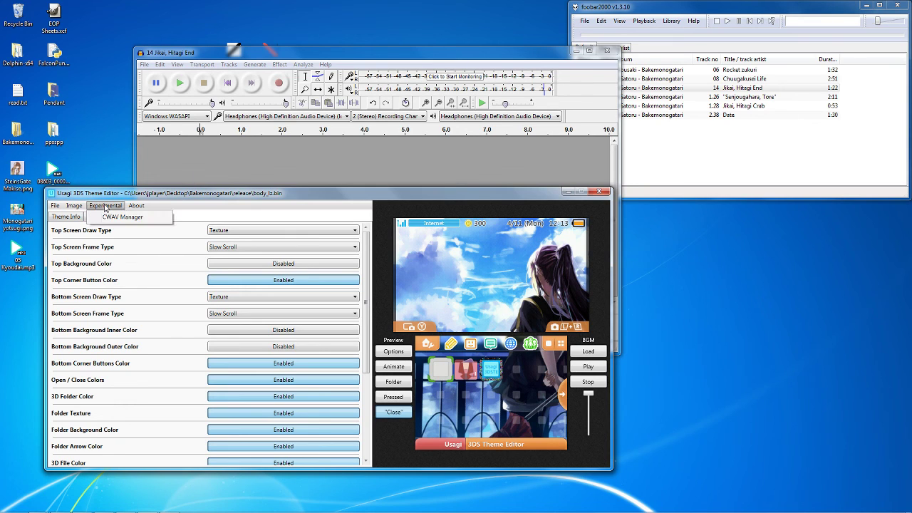
pyautogui.click(136, 216)
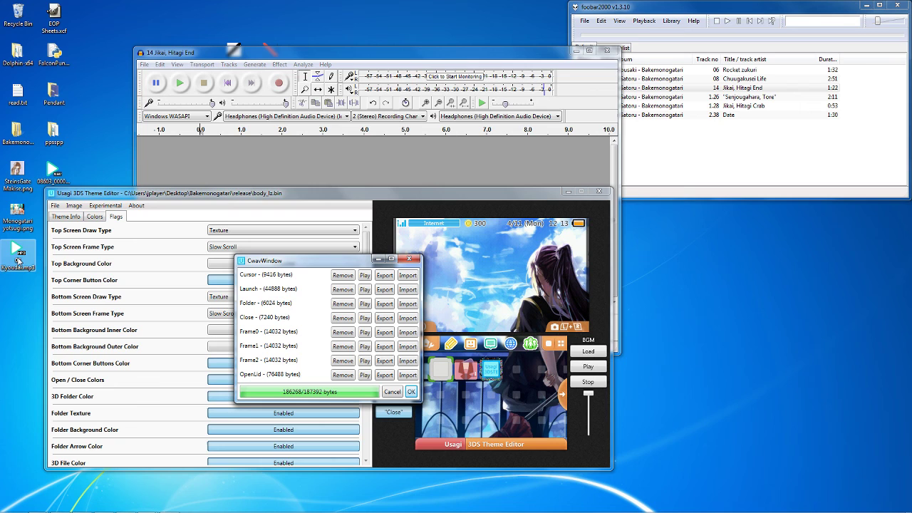
# Import 05 Kyoudai.mp3 into Audacity and leave the project rate at 44100 Hz
pyautogui.moveTo(26, 255); pyautogui.dragTo(258, 145)
pyautogui.click(350, 146)
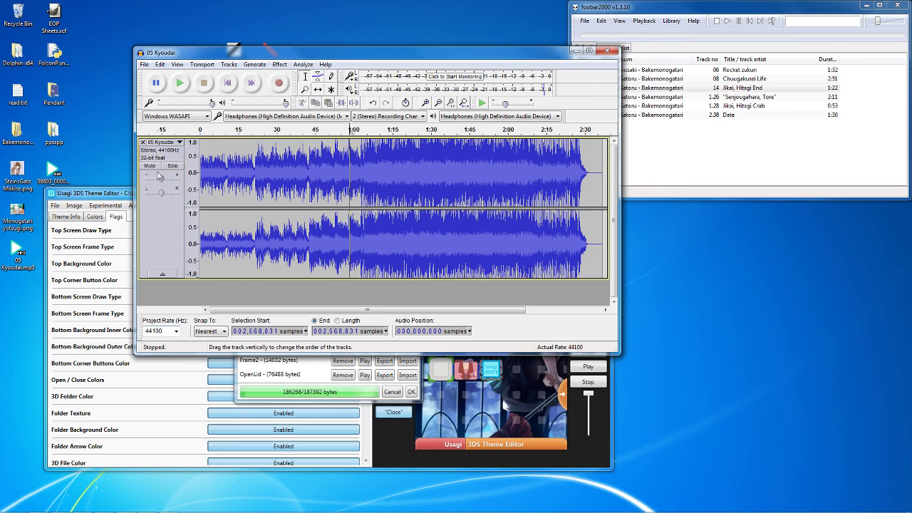
pyautogui.click(153, 332)
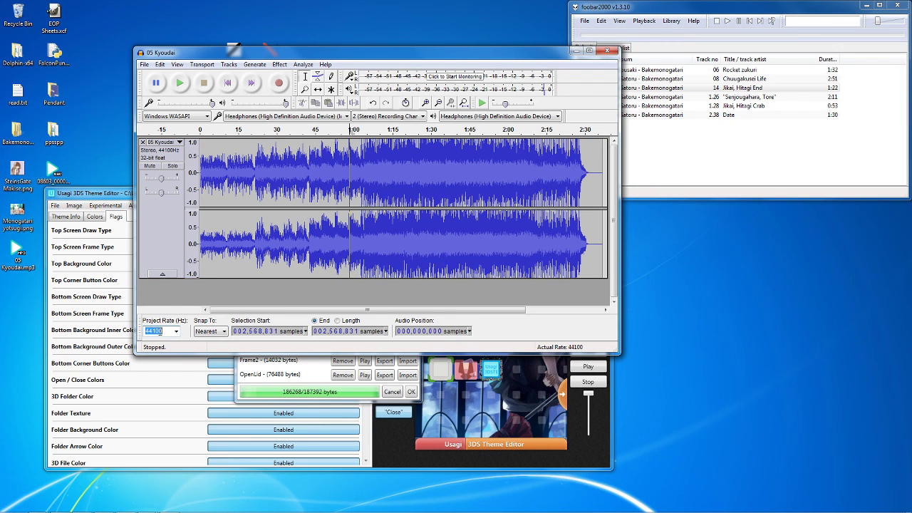
pyautogui.doubleClick(167, 332)
pyautogui.click(169, 331)
pyautogui.click(176, 331)
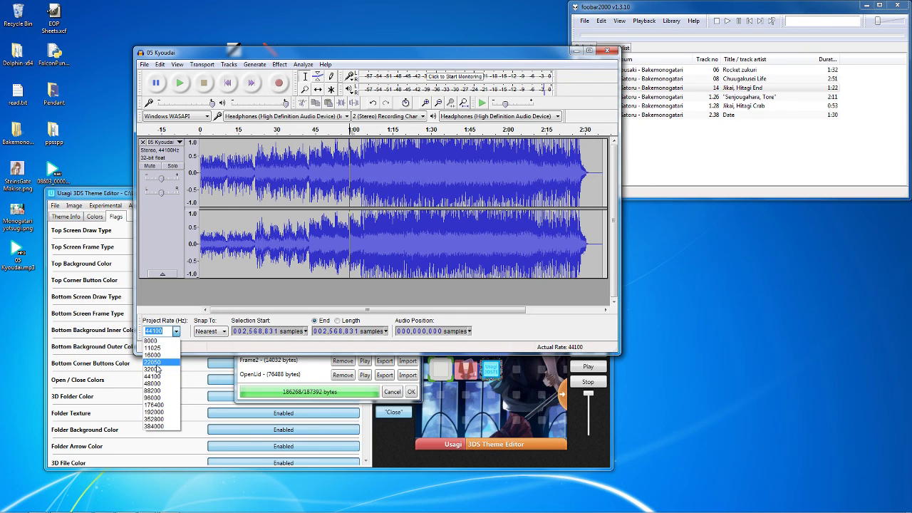
pyautogui.click(164, 332)
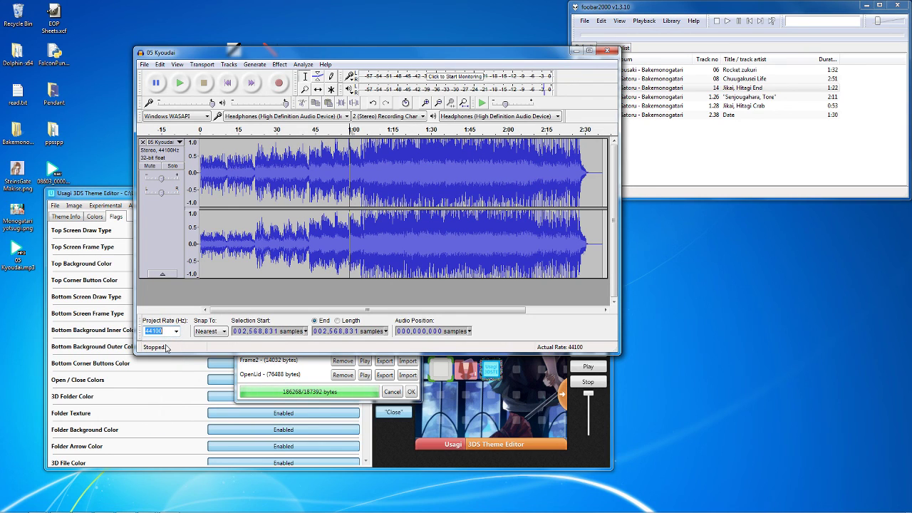
pyautogui.click(167, 332)
pyautogui.click(286, 366)
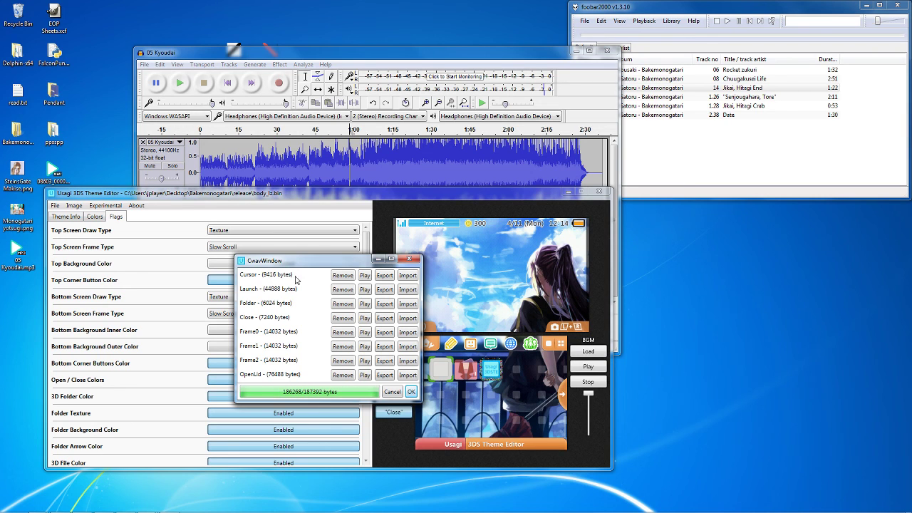
# Play the Cursor, Folder, Frame0–2, Close, OpenLid and Launch sounds in the CwavWindow
pyautogui.click(364, 275)
pyautogui.click(365, 304)
pyautogui.click(364, 332)
pyautogui.click(365, 346)
pyautogui.click(365, 361)
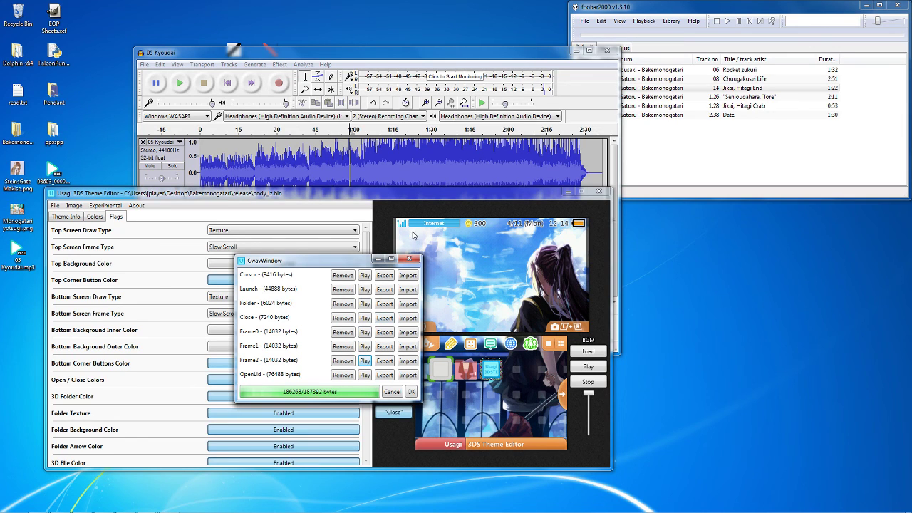
pyautogui.click(367, 319)
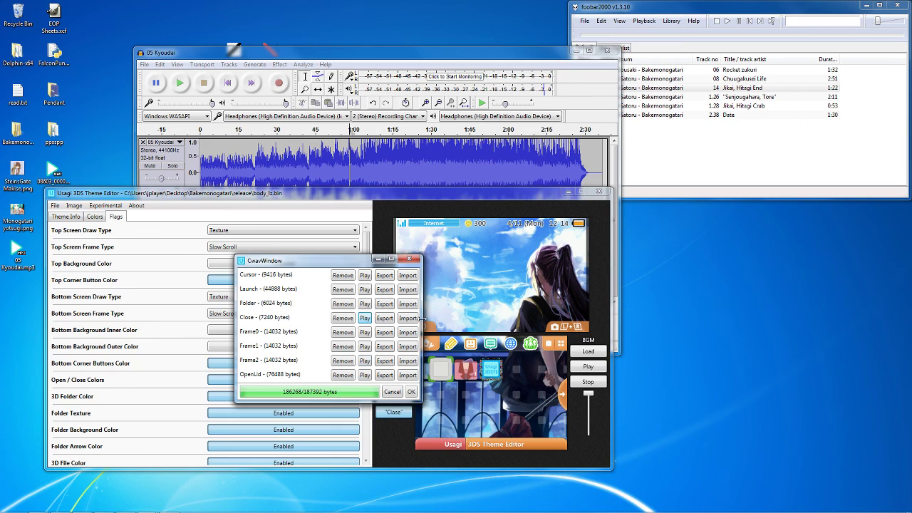
pyautogui.click(364, 375)
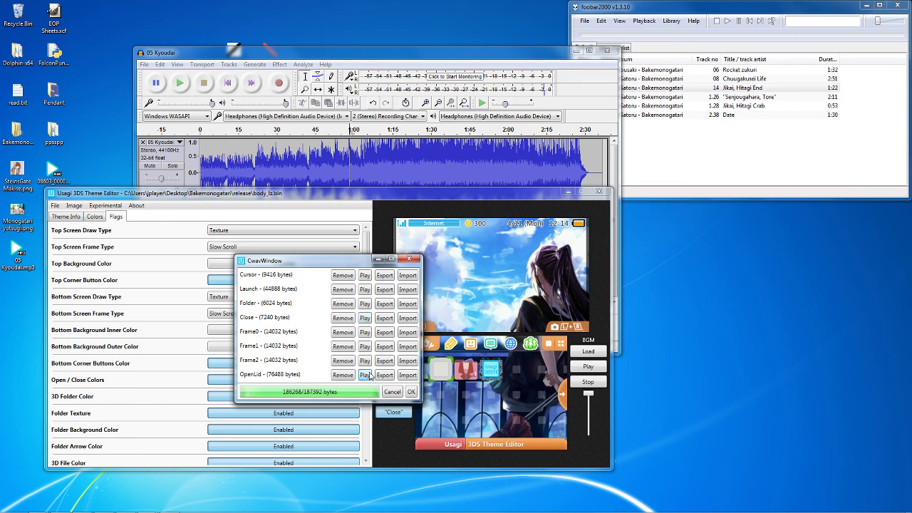
pyautogui.click(366, 291)
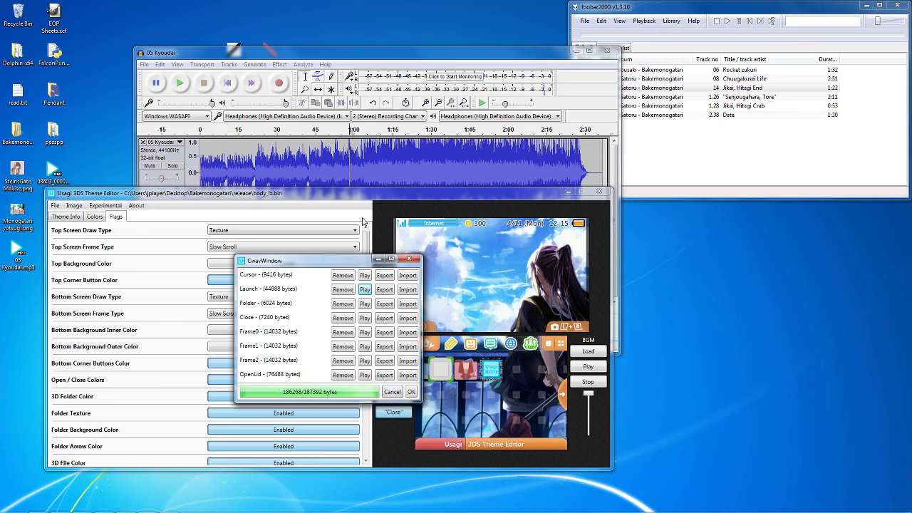
# Glance at the Kyoudai track in Audacity, then bring the CwavWindow back forward
pyautogui.click(339, 91)
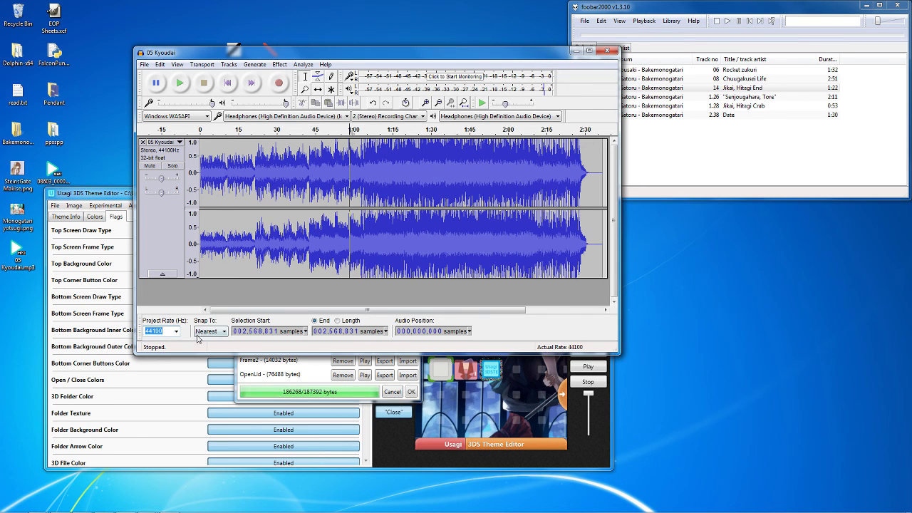
pyautogui.click(381, 390)
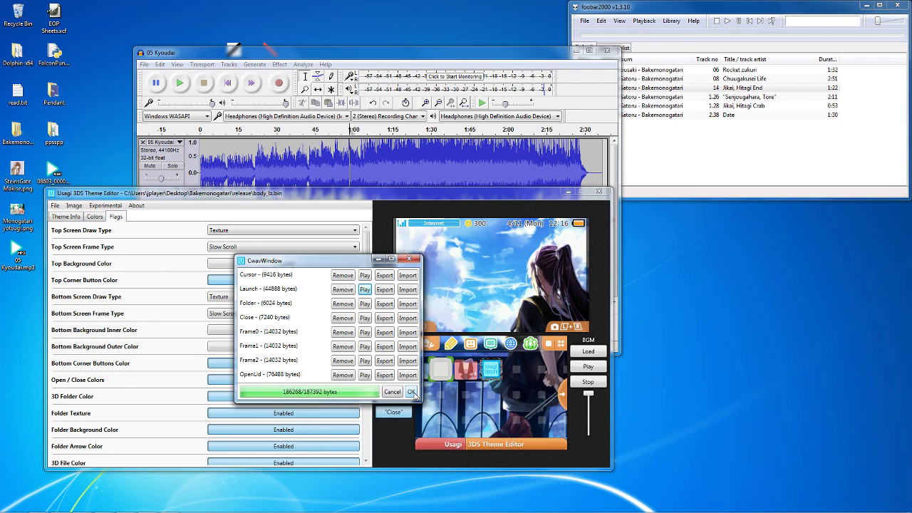
# Confirm the CWAV sound assignments with OK, returning to the theme's Flags settings and preview
pyautogui.click(411, 392)
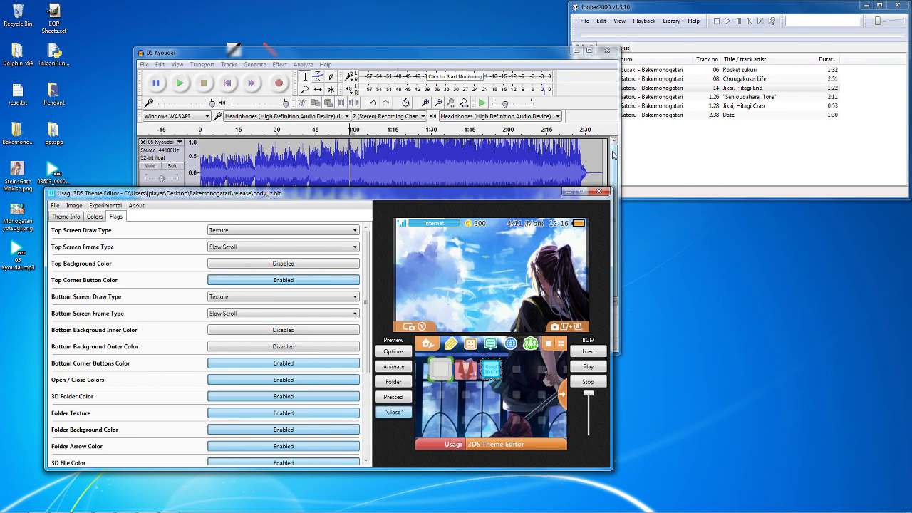